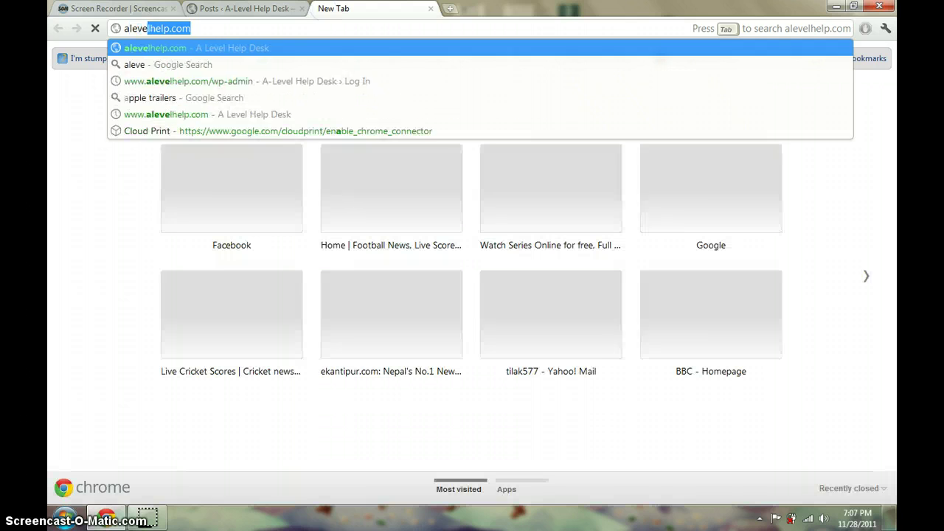
Open alevelhelp.com and look through the posts listed on its home page.
key("Return")
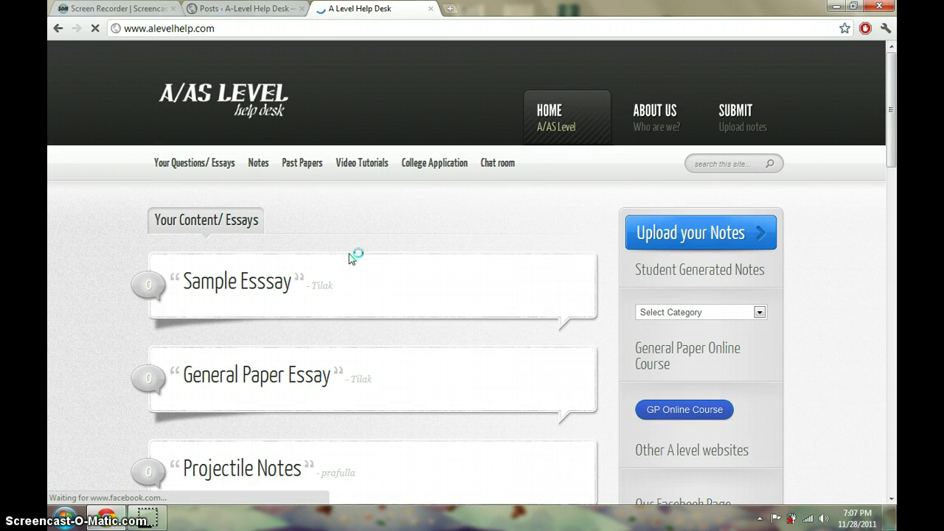
scroll(352, 259, "down", 1)
scroll(352, 258, "down", 5)
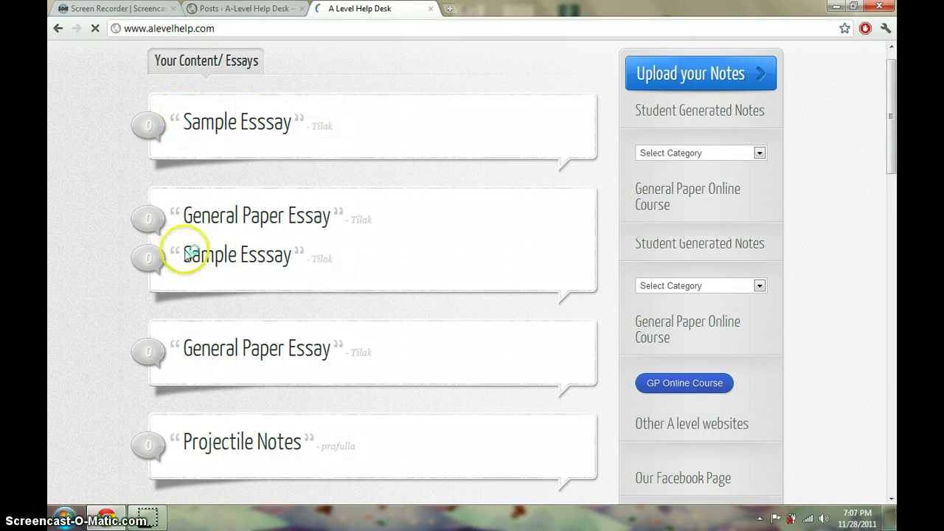
left_click(104, 363)
scroll(104, 363, "down", 5)
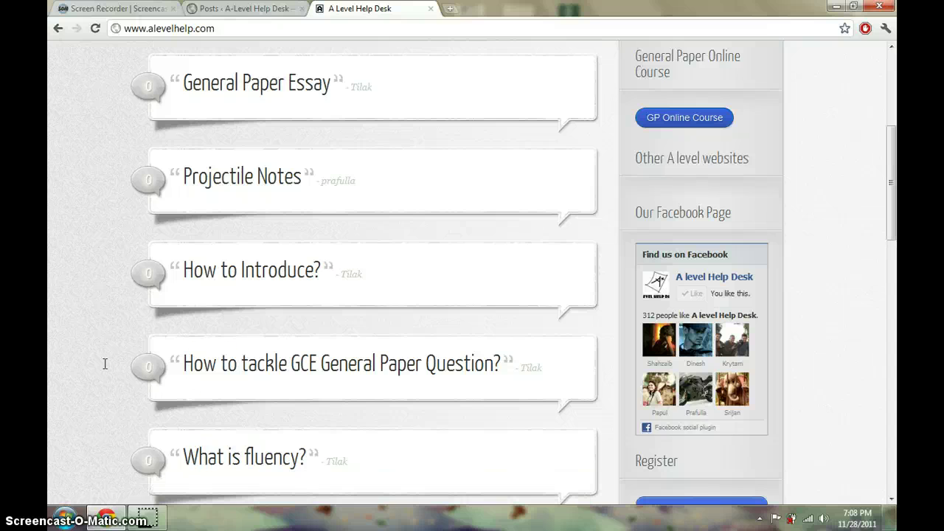
Open the "How to Introduce?" post and look through its full text.
left_click(251, 275)
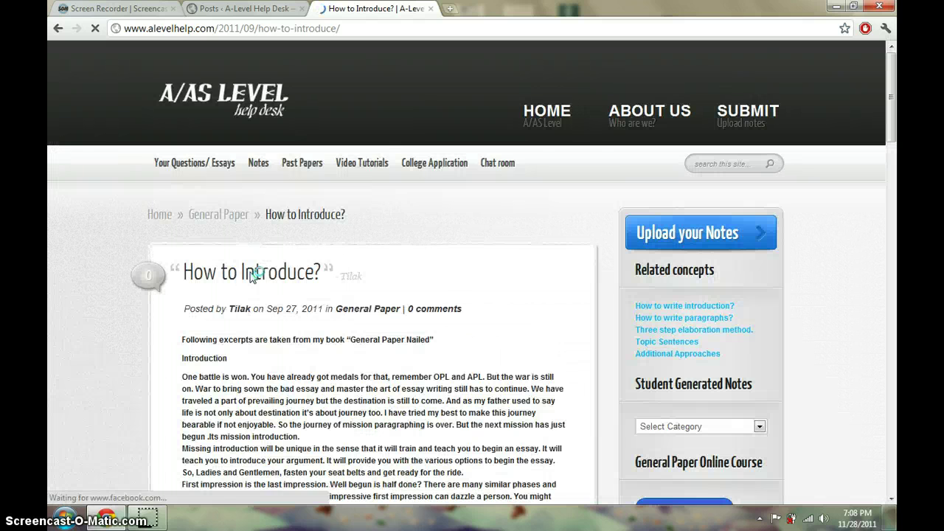
scroll(251, 274, "down", 5)
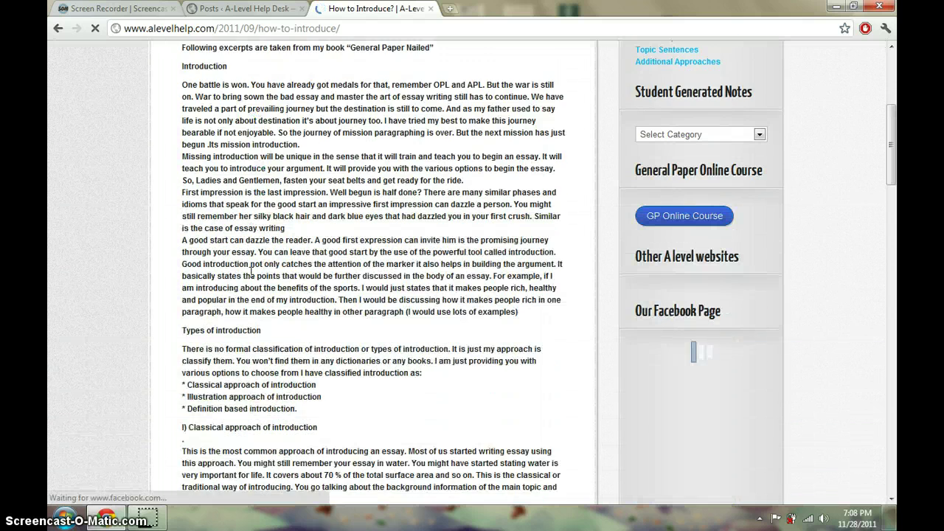
scroll(251, 273, "down", 3)
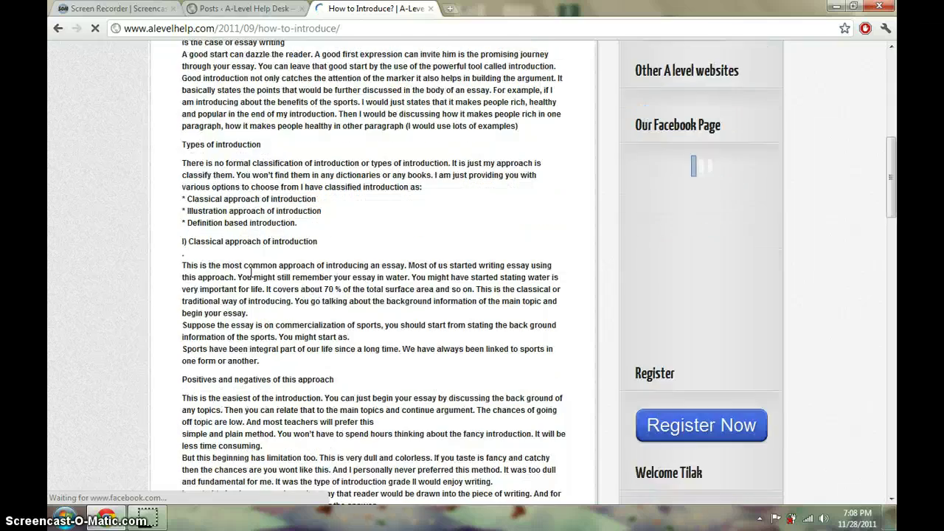
scroll(251, 273, "down", 15)
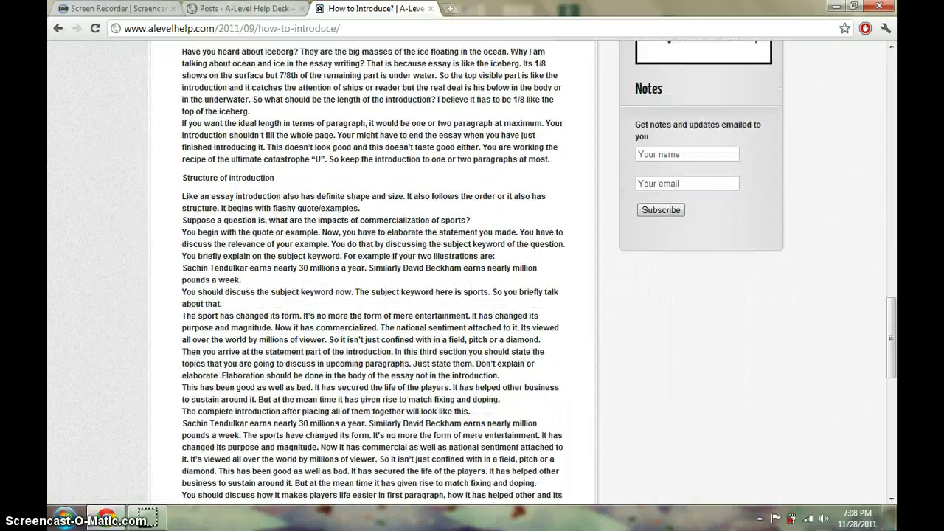
Switch to the site's WordPress admin and look through the list of all posts.
left_click(243, 9)
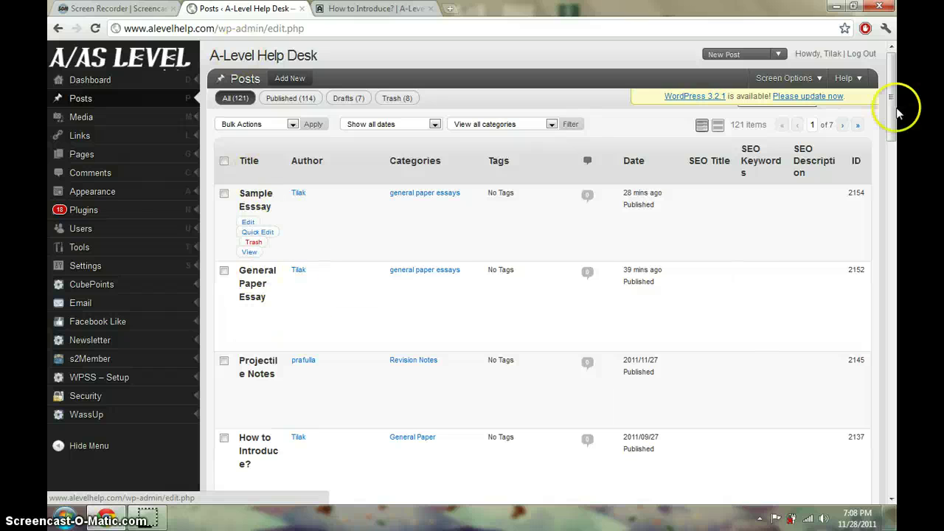
left_click_drag(892, 105, 878, 476)
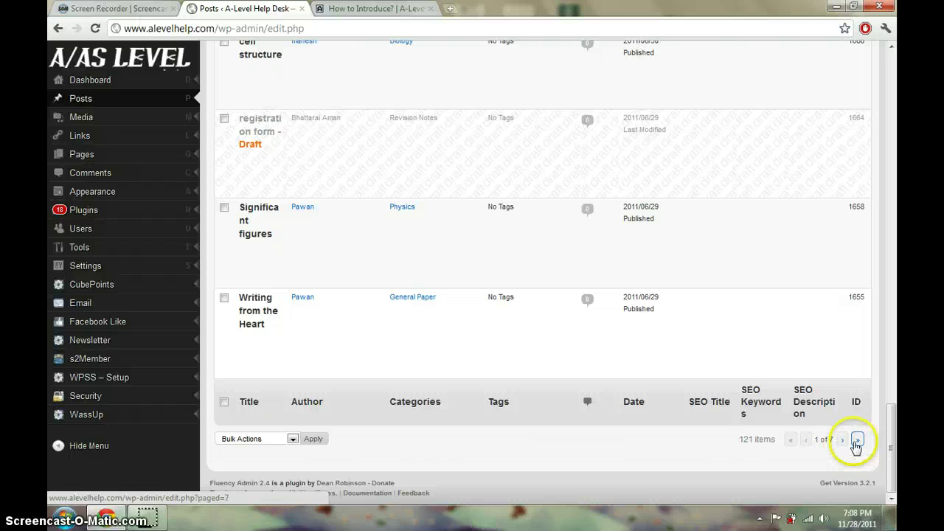
left_click(896, 448)
left_click_drag(896, 447, 893, 159)
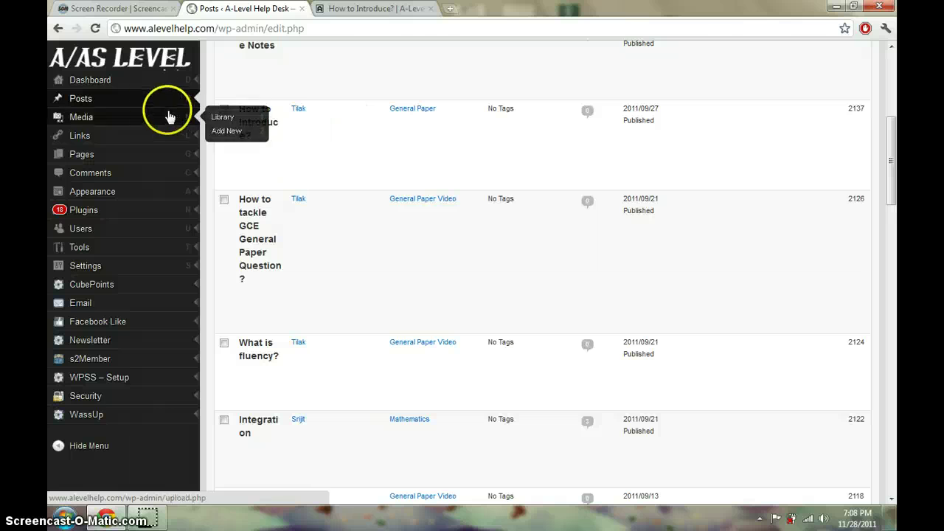
Create a new post titled "Germany" with the body text "Germany is a rich country so on and so forth...".
mouse_move(156, 102)
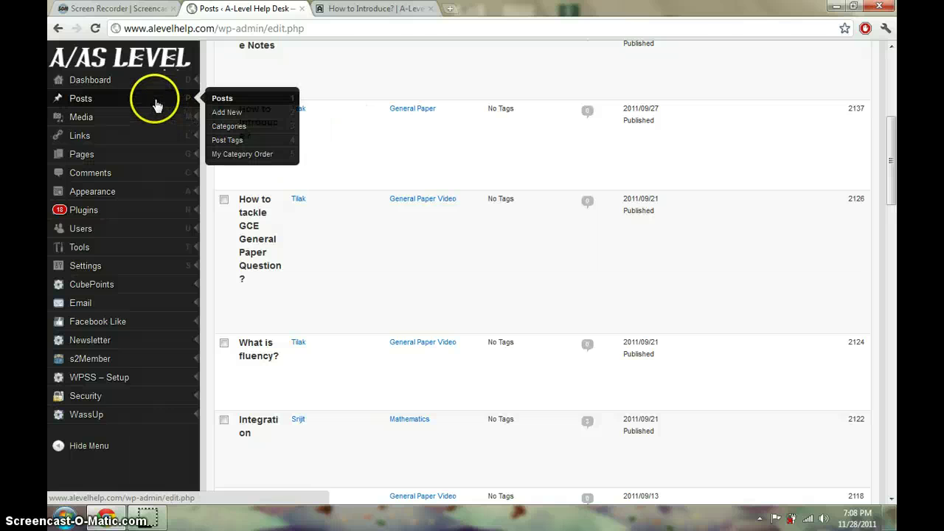
left_click(228, 115)
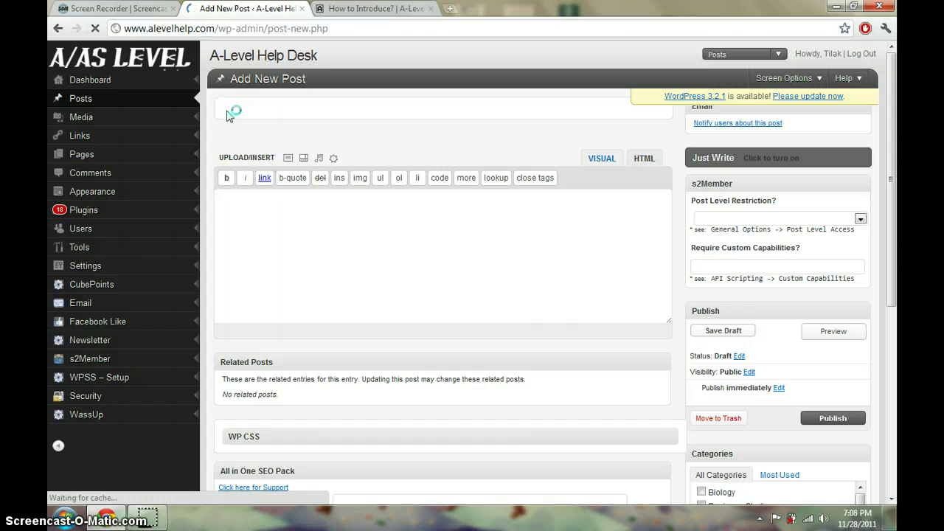
left_click(249, 111)
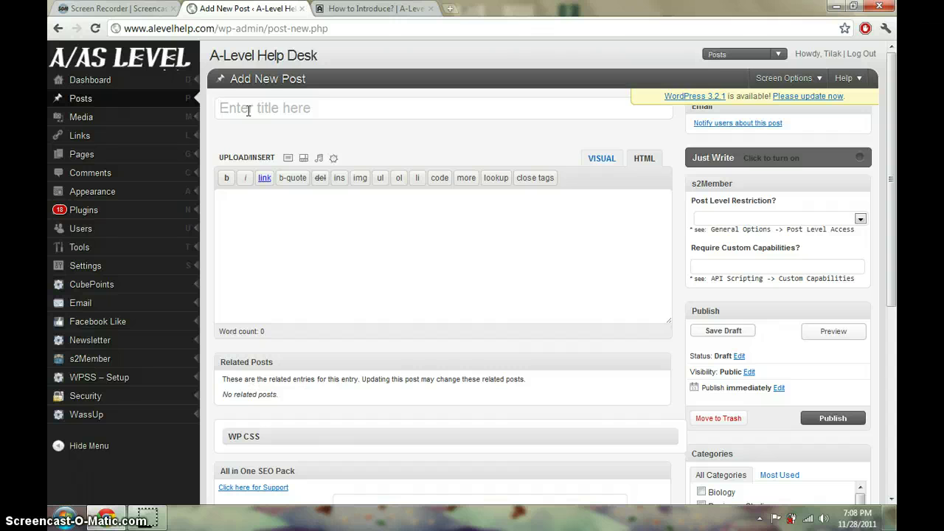
left_click(275, 209)
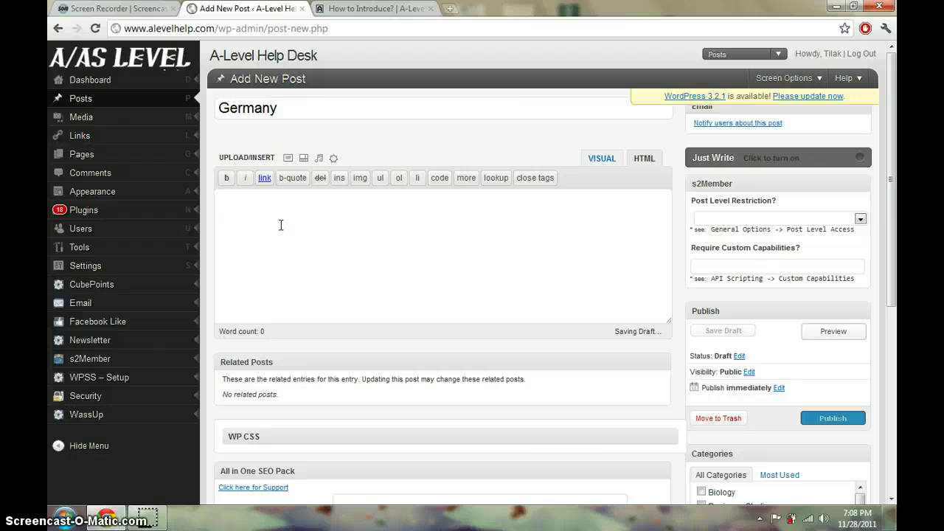
type("Germany is a rich country so on and so forth...")
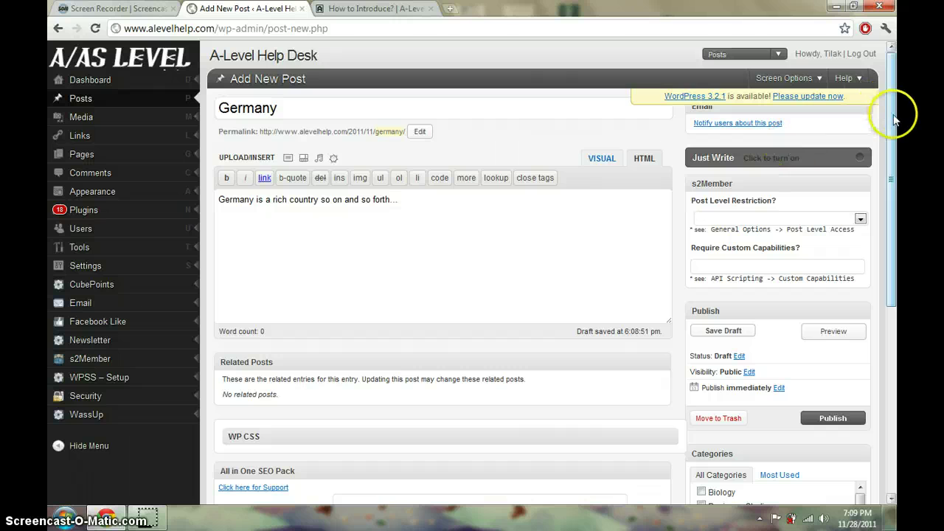
Assign the Germany post to the "general paper essays" category and publish it.
left_click_drag(894, 129, 897, 181)
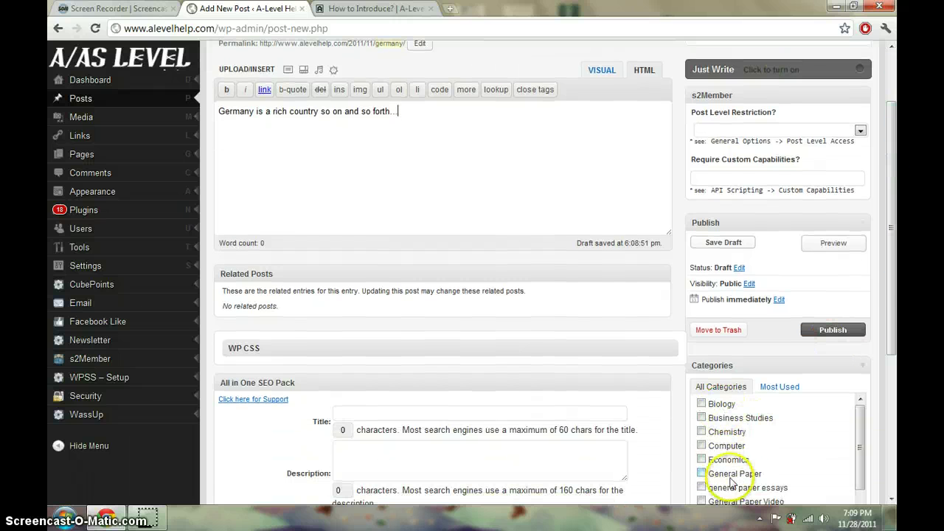
left_click_drag(897, 275, 898, 310)
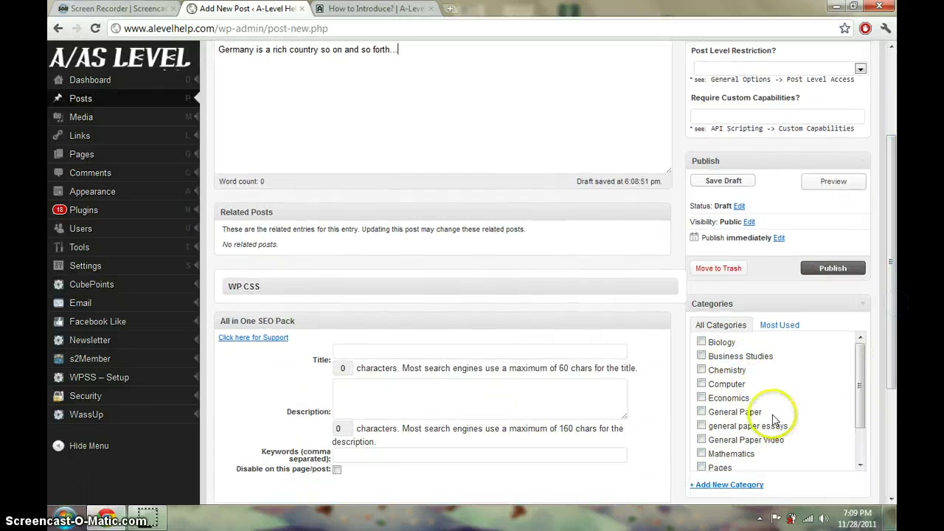
left_click(702, 426)
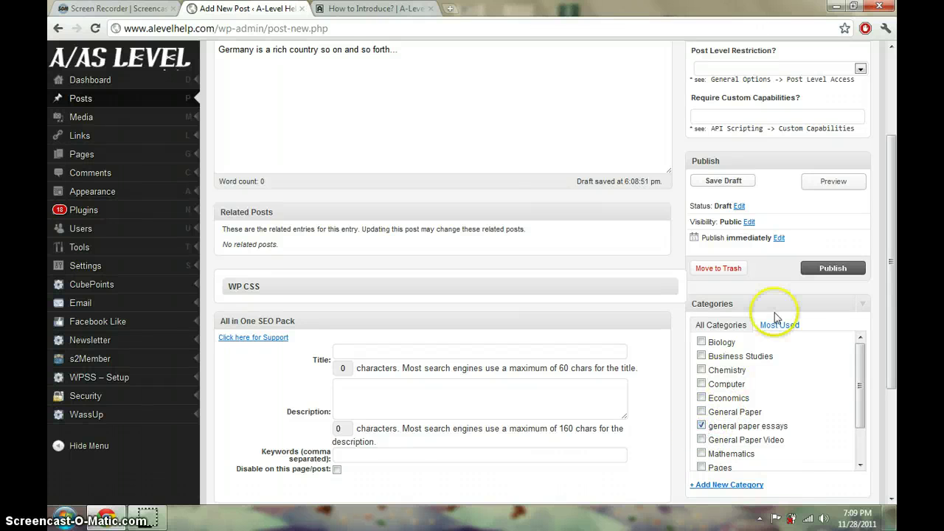
left_click(821, 271)
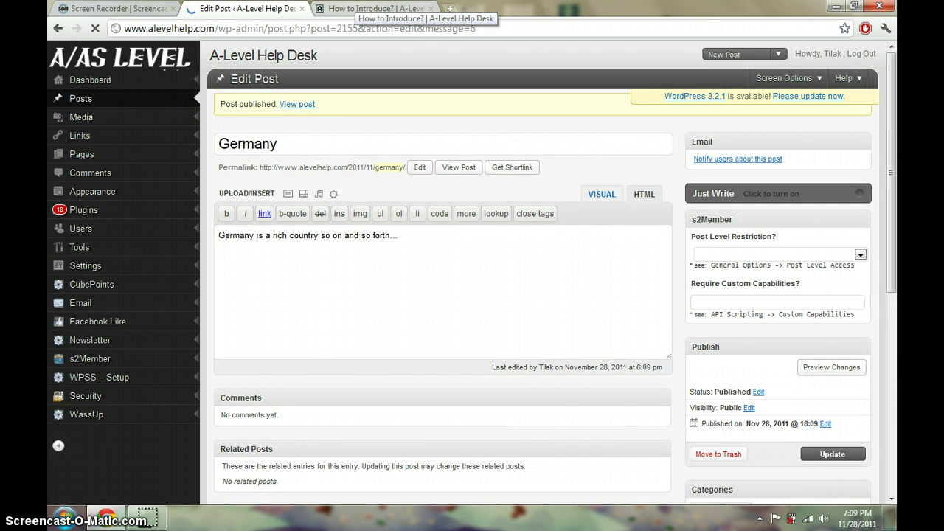
Return to the public site's home page, open the published Germany post and review how it is displayed.
left_click(373, 8)
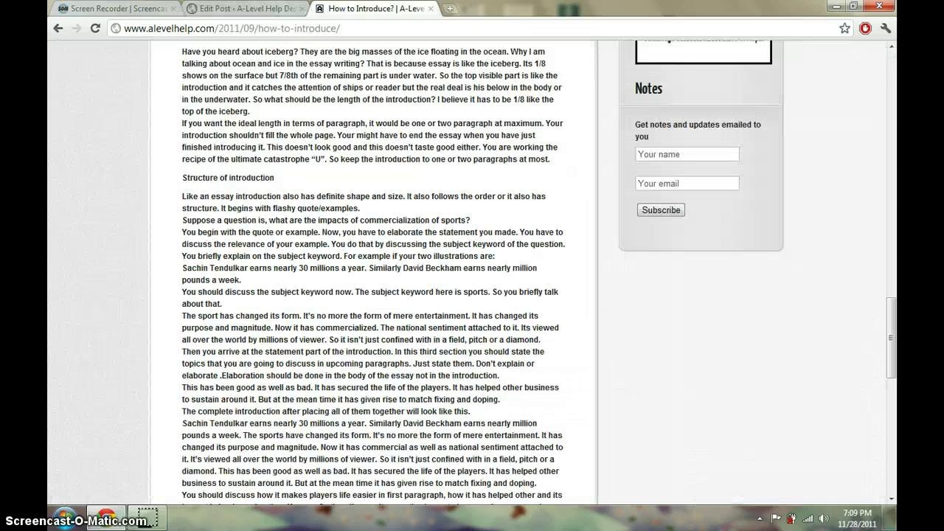
left_click(895, 75)
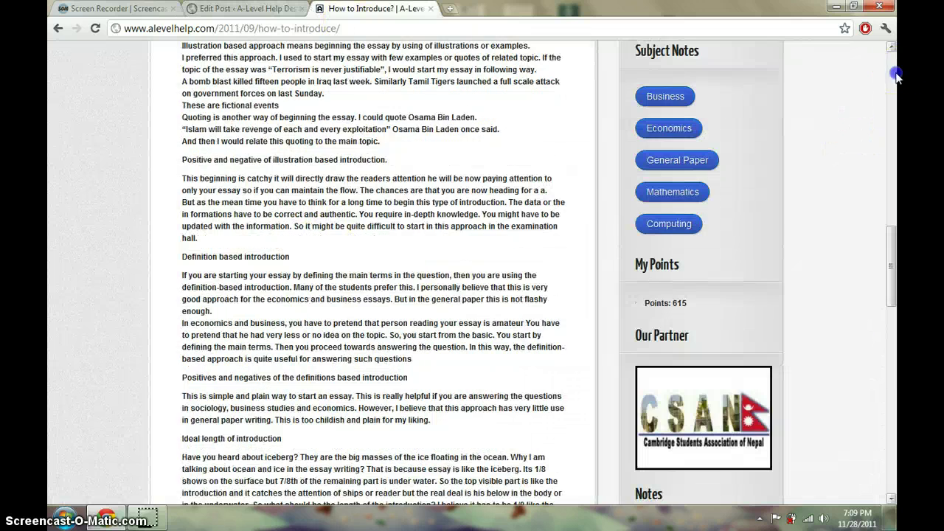
left_click(895, 75)
left_click(897, 67)
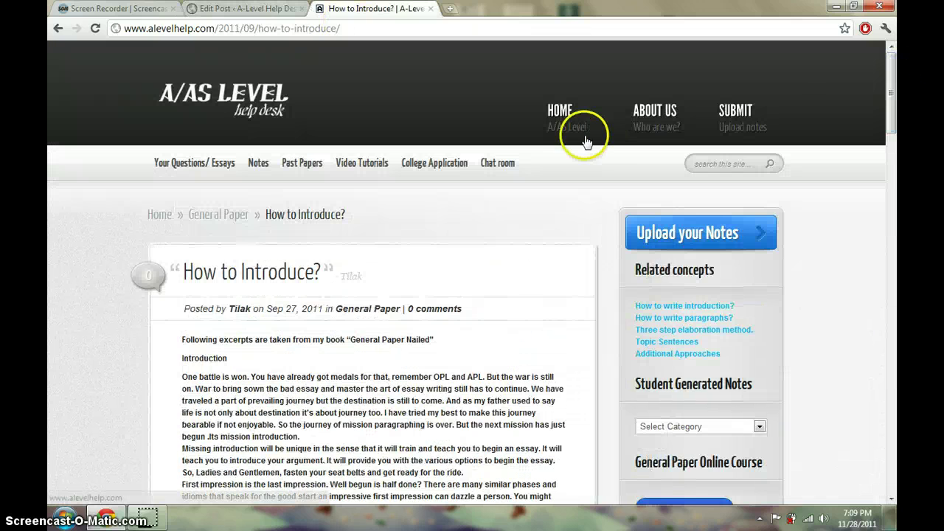
left_click(559, 119)
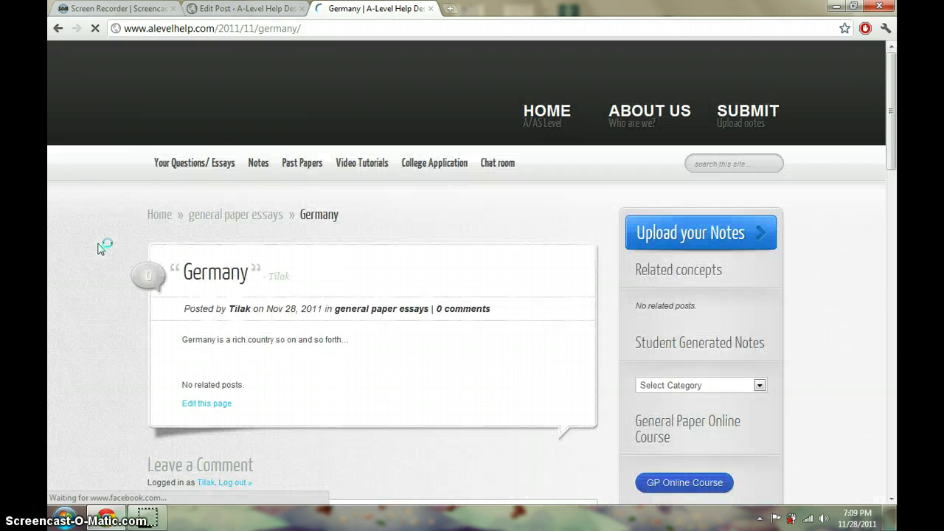
scroll(233, 322, "down", 1)
left_click(233, 322)
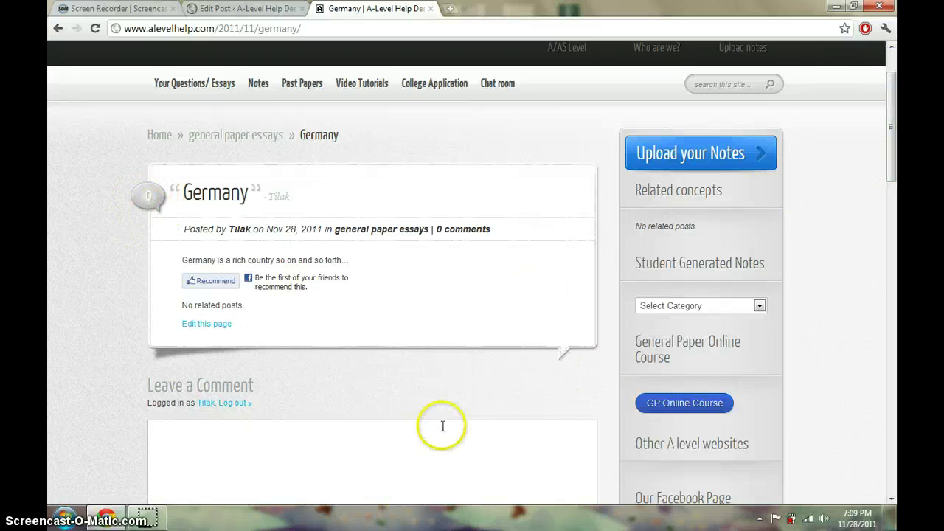
scroll(897, 71, "up", 2)
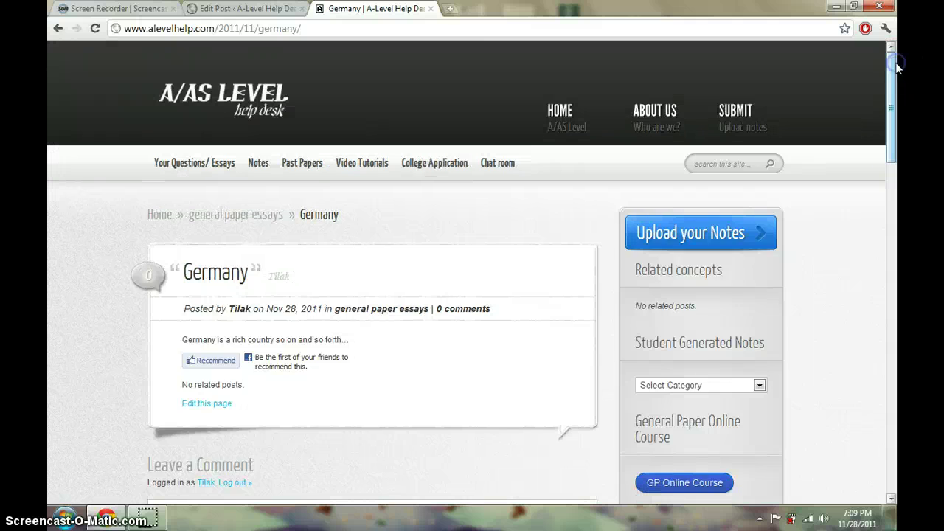
Go back to the WordPress admin and view the list of post categories.
left_click(247, 8)
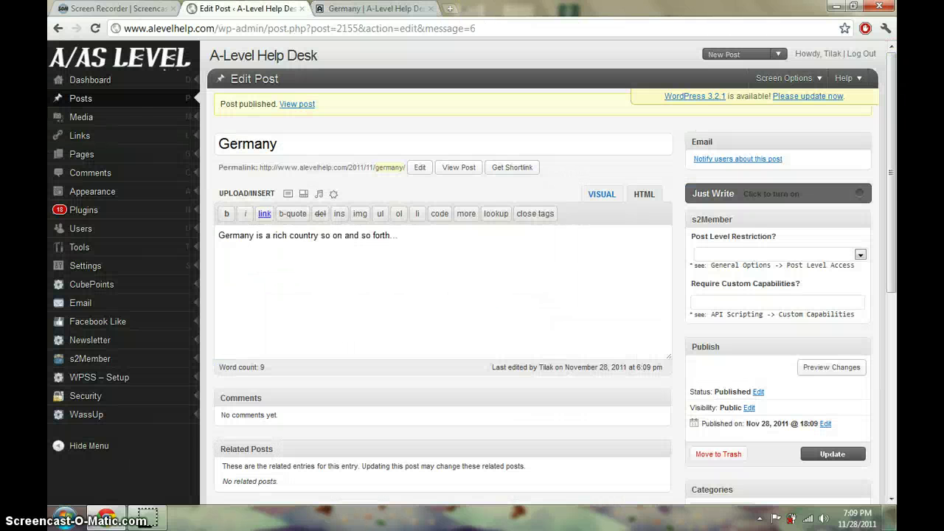
mouse_move(131, 100)
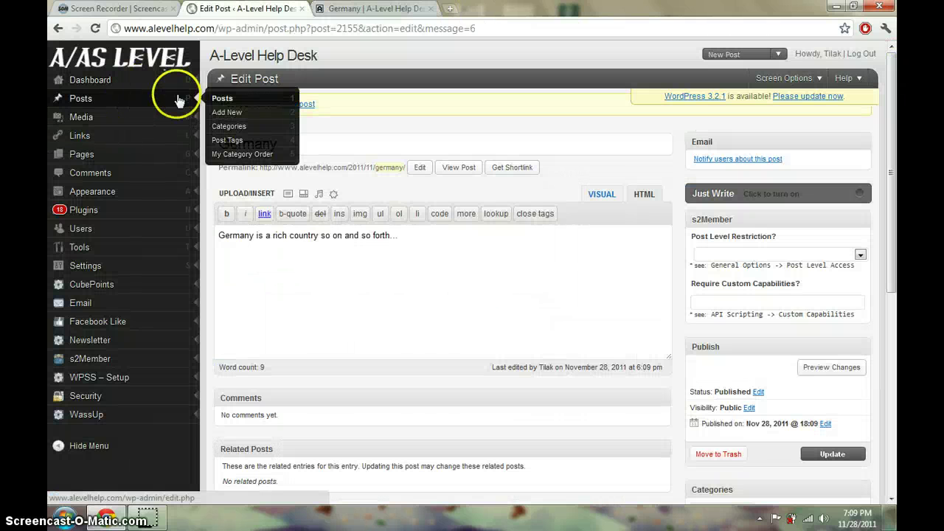
left_click(239, 127)
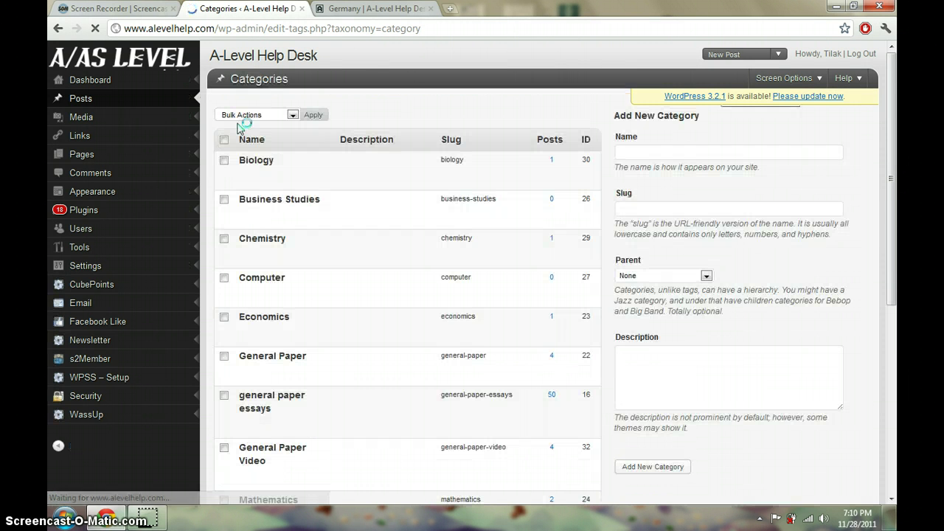
left_click(286, 163)
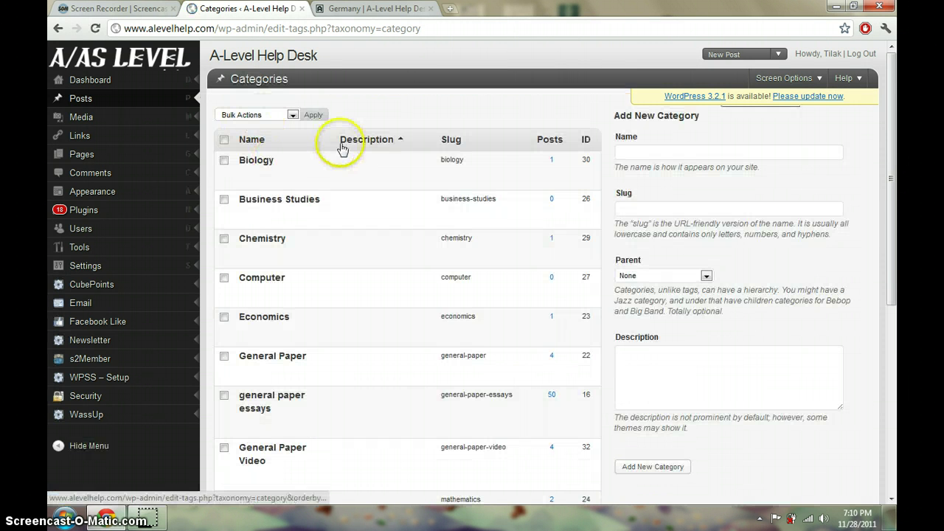
mouse_move(170, 103)
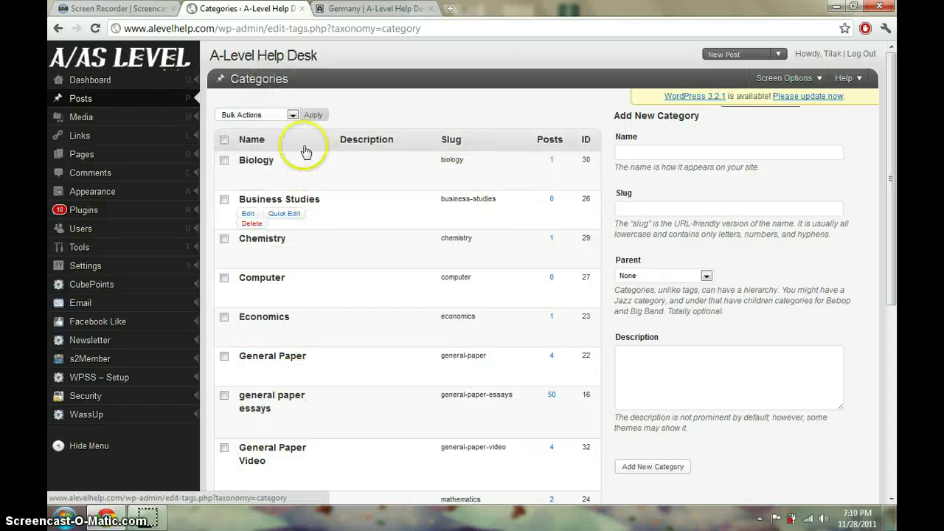
mouse_move(896, 116)
left_mouse_down()
mouse_move(899, 284)
mouse_move(897, 121)
left_mouse_up()
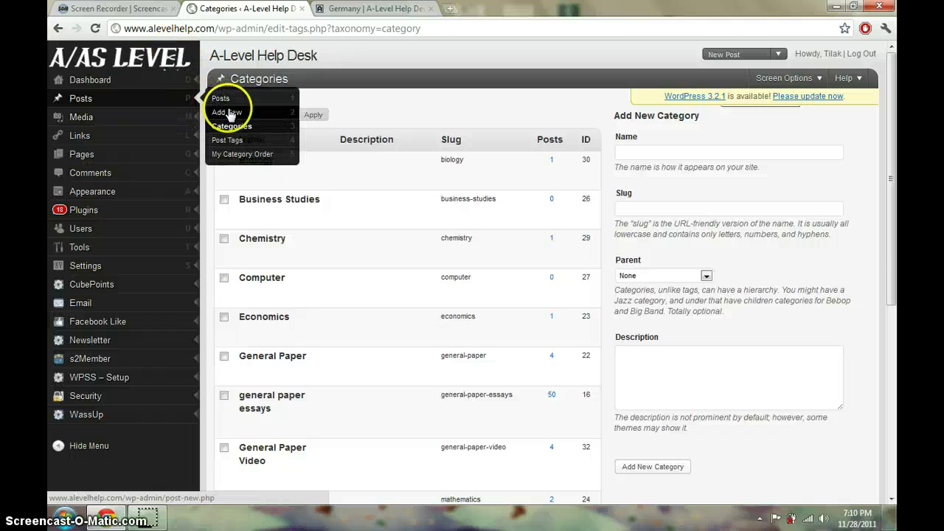
Open another blank post and examine its category choices, including Mathematics, and its publishing options.
left_click(229, 112)
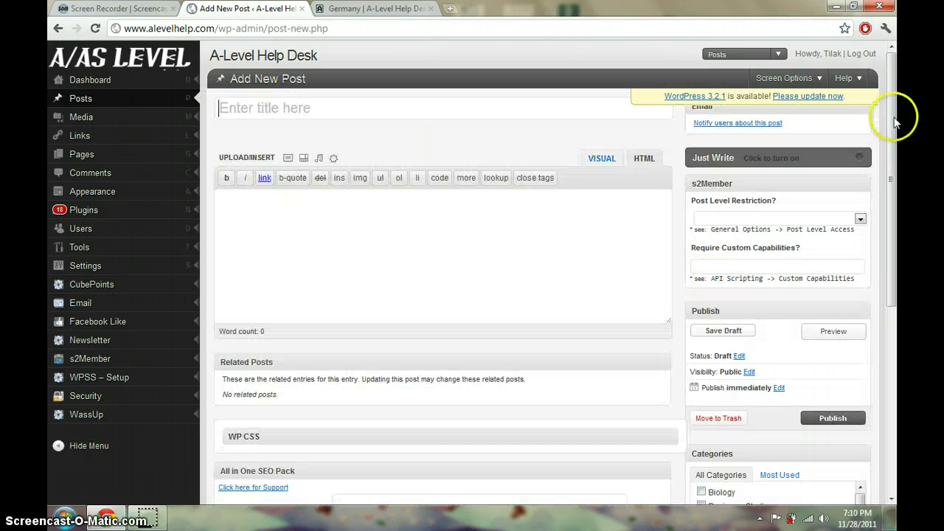
left_click_drag(893, 109, 896, 153)
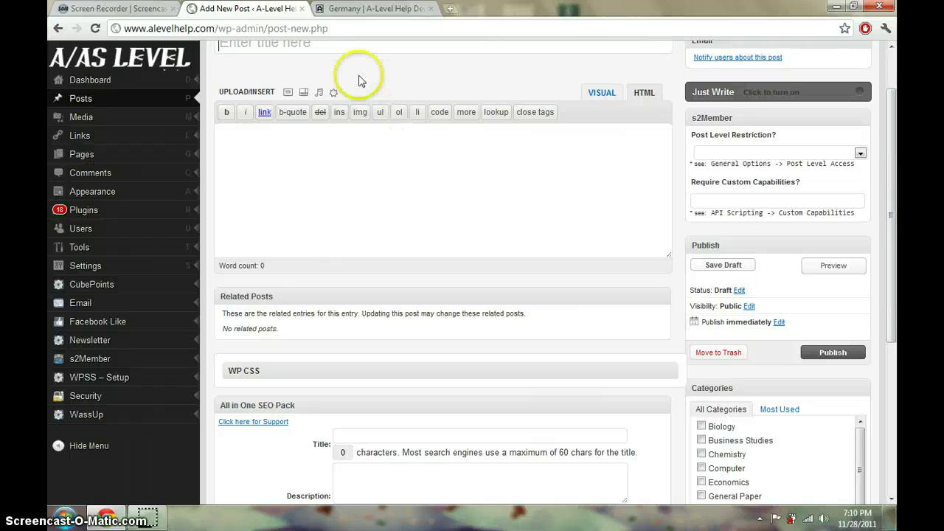
left_click_drag(893, 178, 898, 284)
left_click(702, 356)
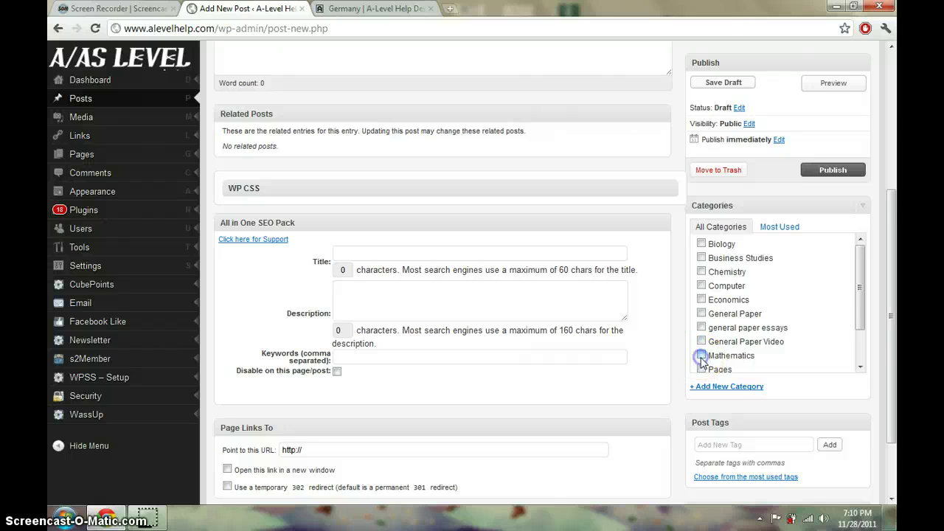
left_click_drag(888, 200, 857, 200)
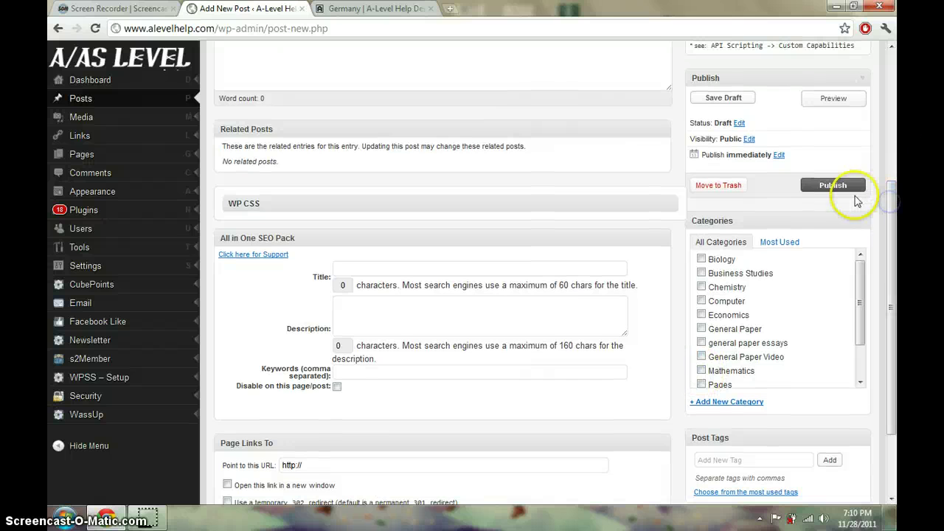
left_click(840, 186)
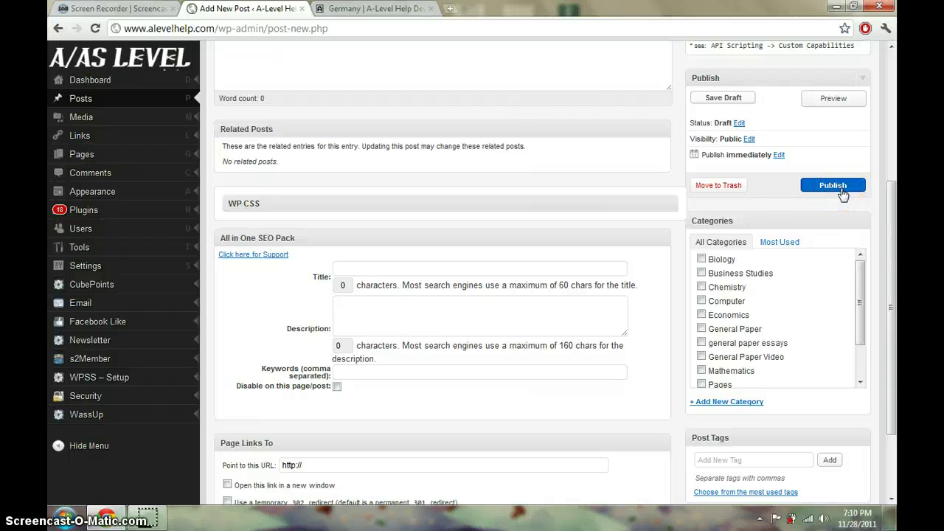
left_click(829, 110)
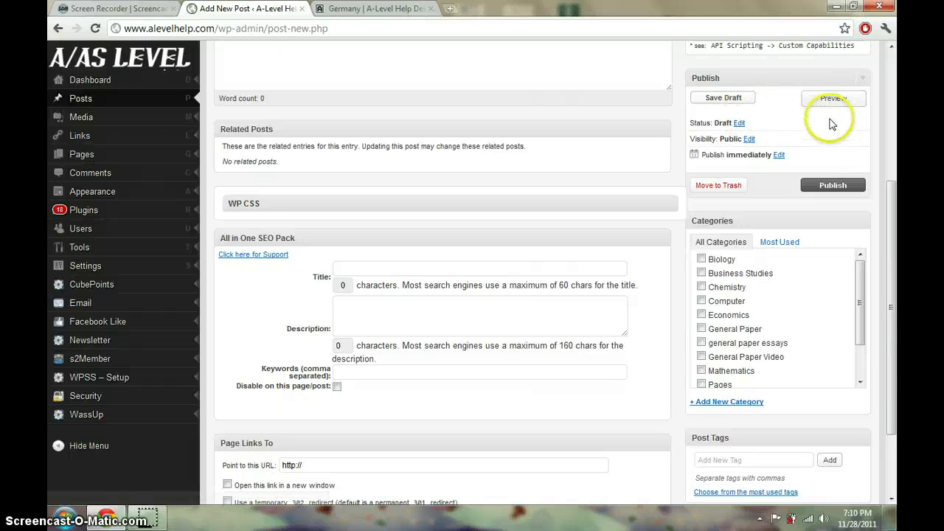
left_click(837, 101)
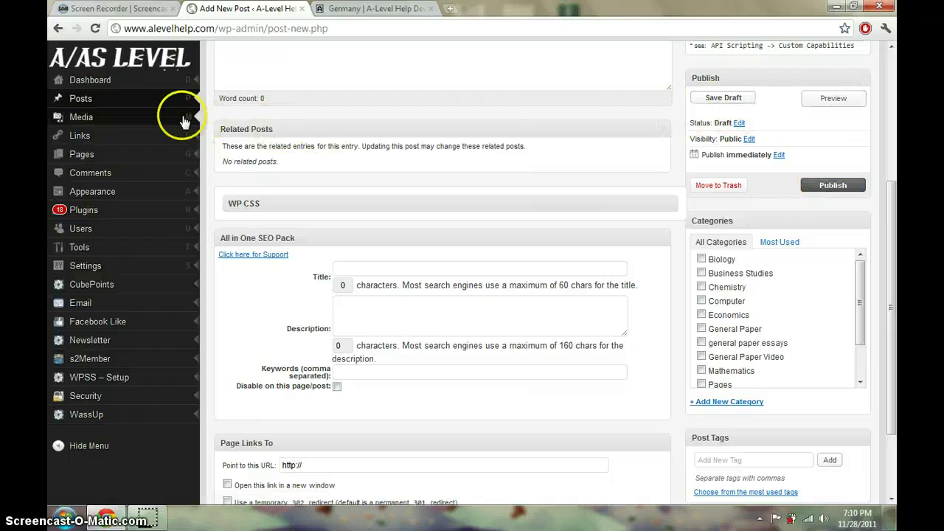
Open the list of all existing pages in the WordPress admin.
mouse_move(183, 107)
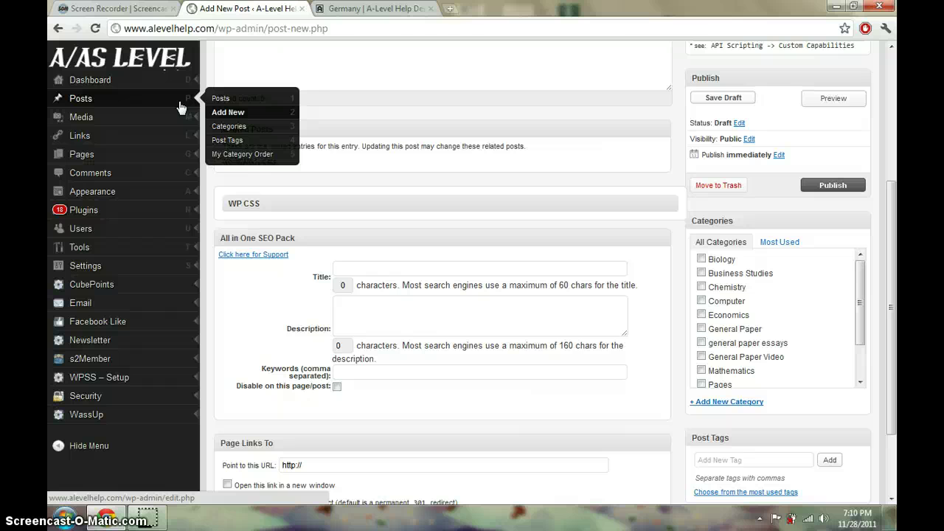
left_click(122, 153)
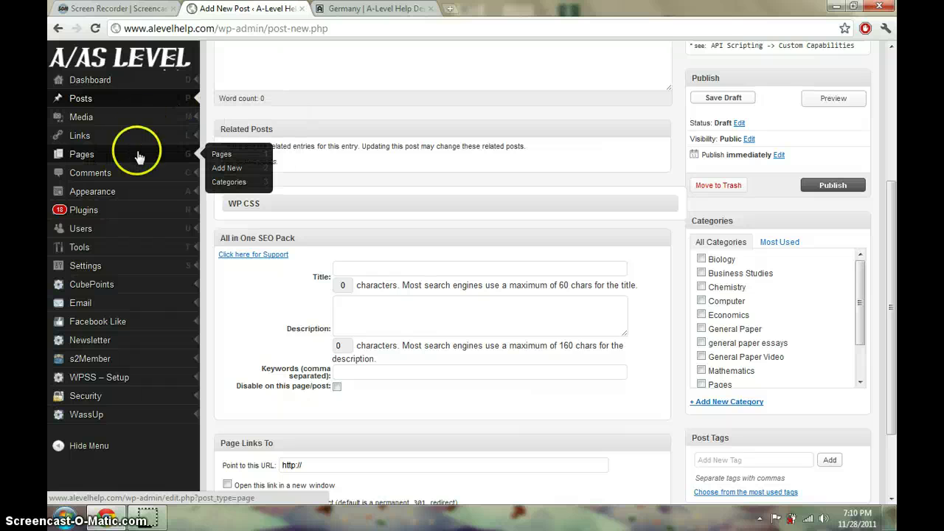
left_click(227, 159)
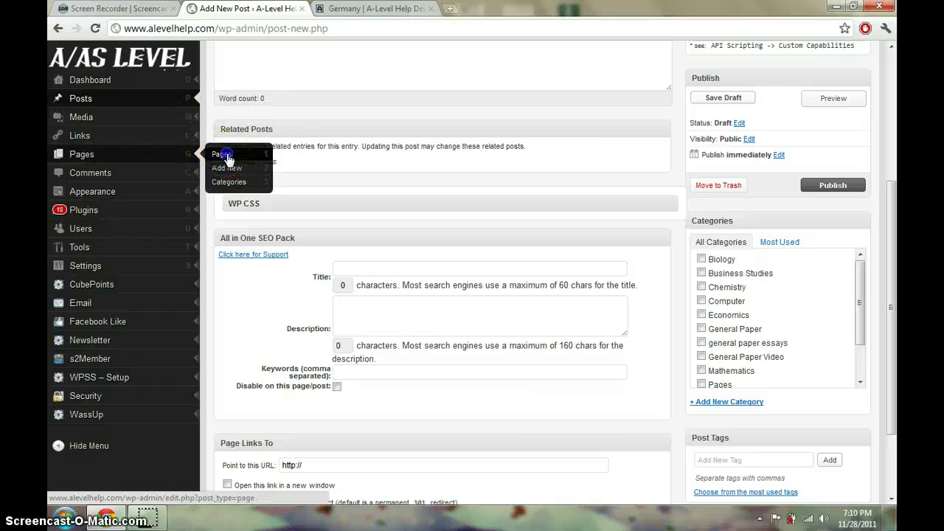
On the public site, view the Notes page and its Business Studies notes, and compare them with the Your Questions/ Essays page.
key("ctrl+Tab")
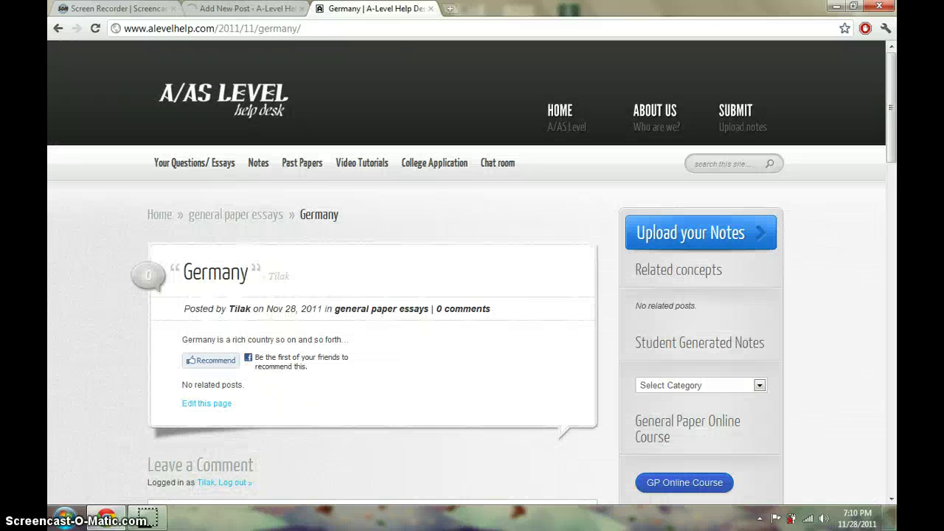
left_click(261, 168)
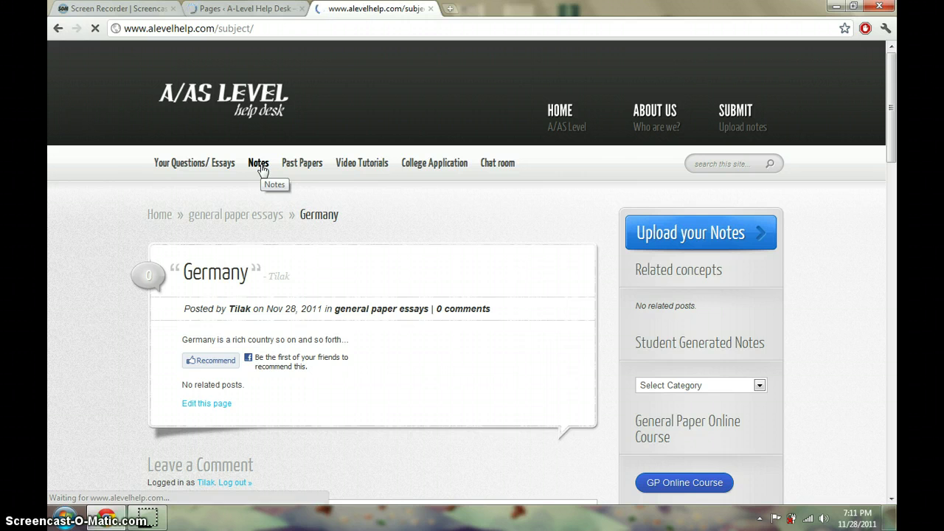
left_click(261, 169)
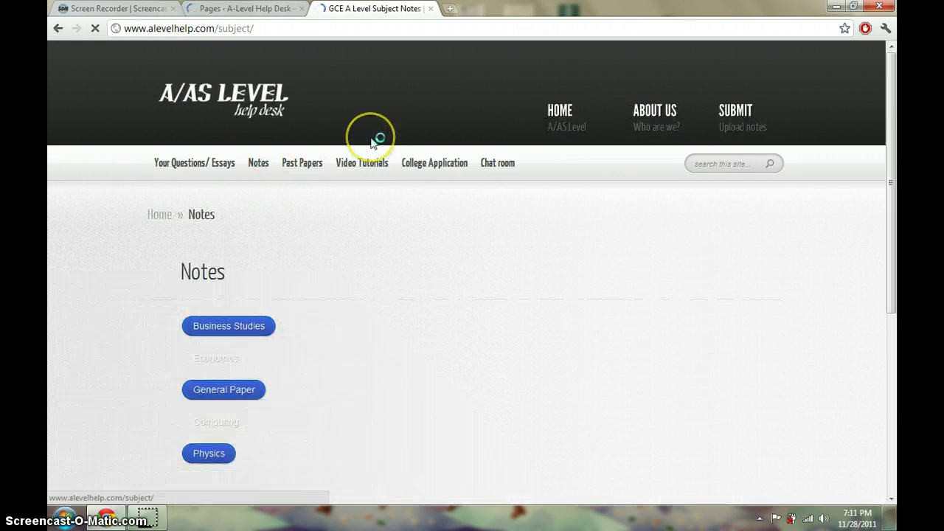
scroll(374, 142, "down", 2)
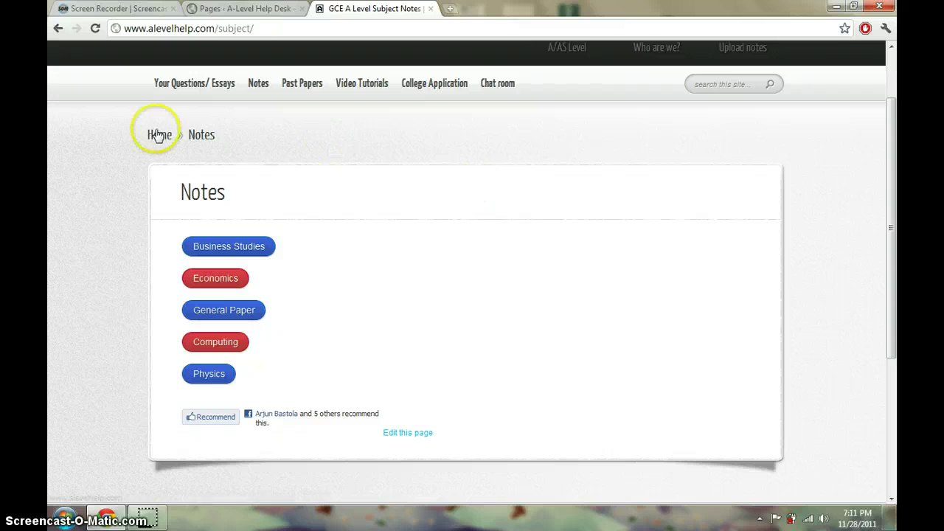
left_click(251, 244)
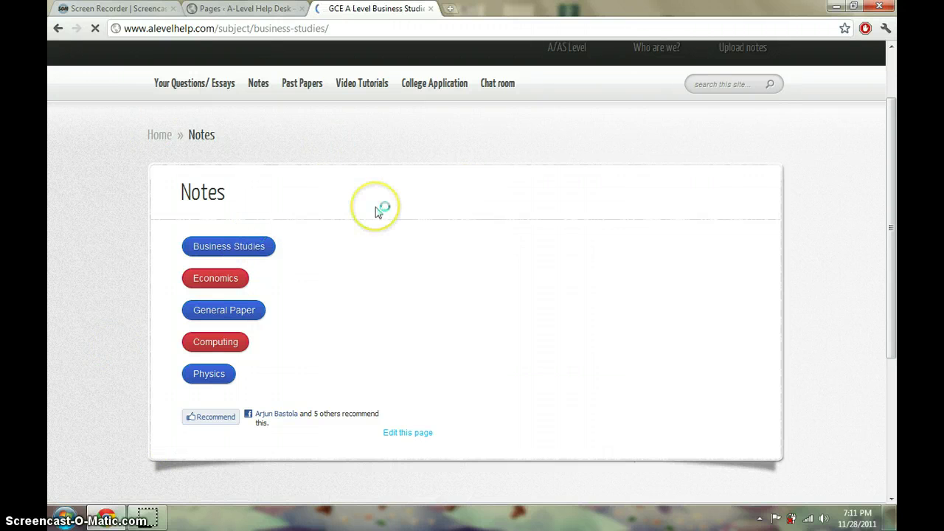
scroll(375, 212, "down", 1)
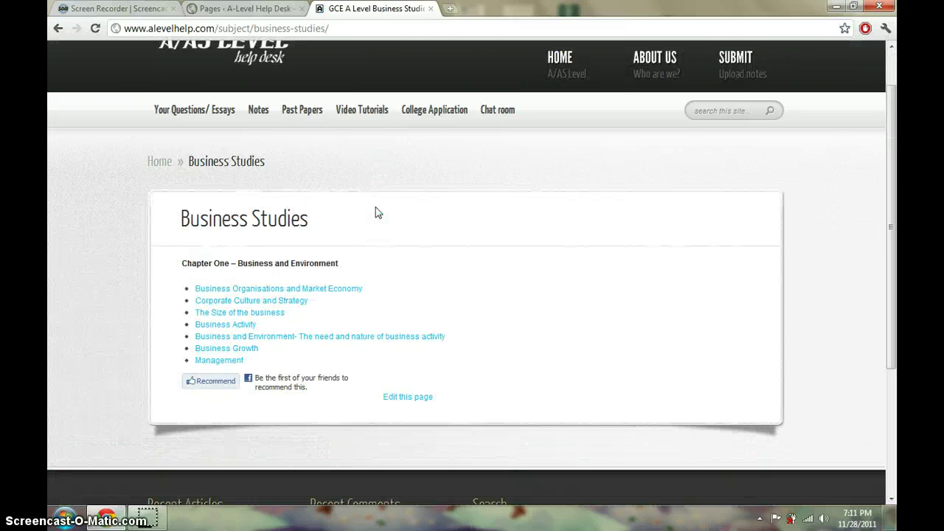
left_click(194, 111)
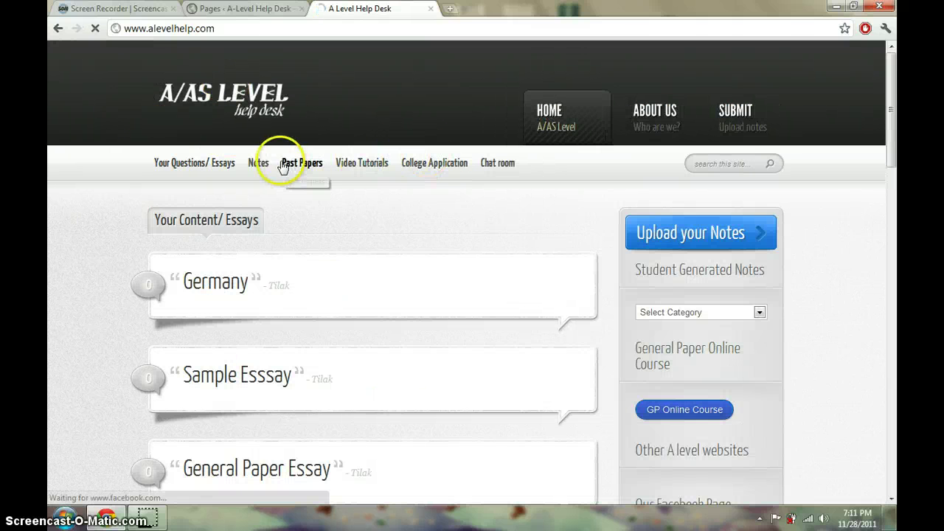
left_click(258, 162)
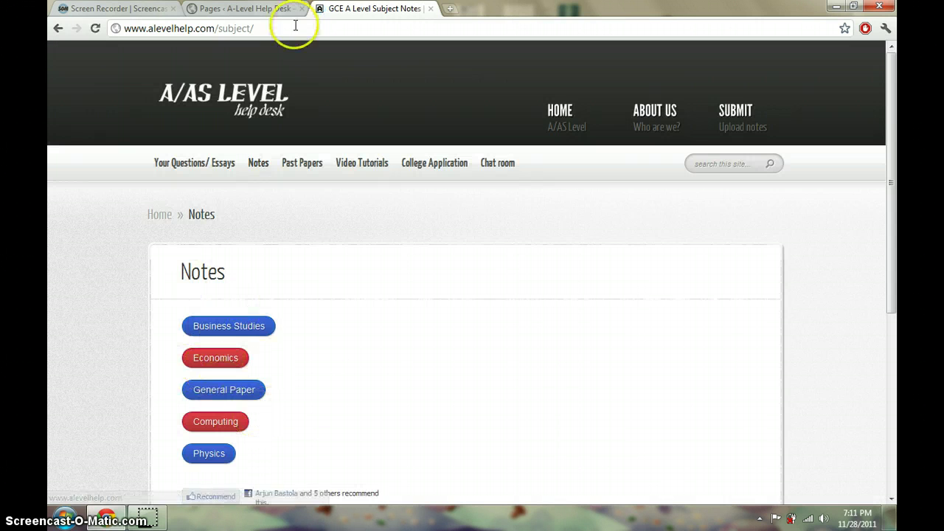
Return to the WordPress admin and look through the list of pages.
left_click(247, 9)
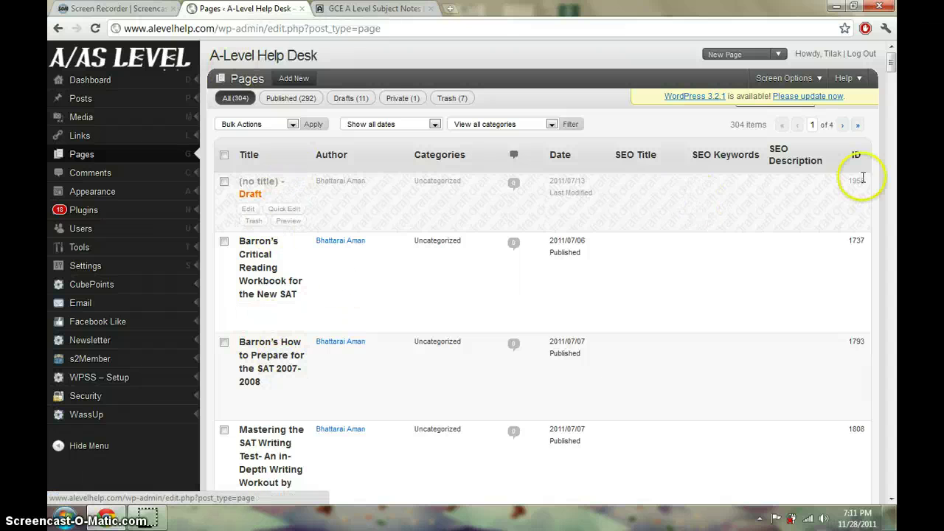
scroll(895, 98, "down", 3)
left_click_drag(895, 98, 893, 44)
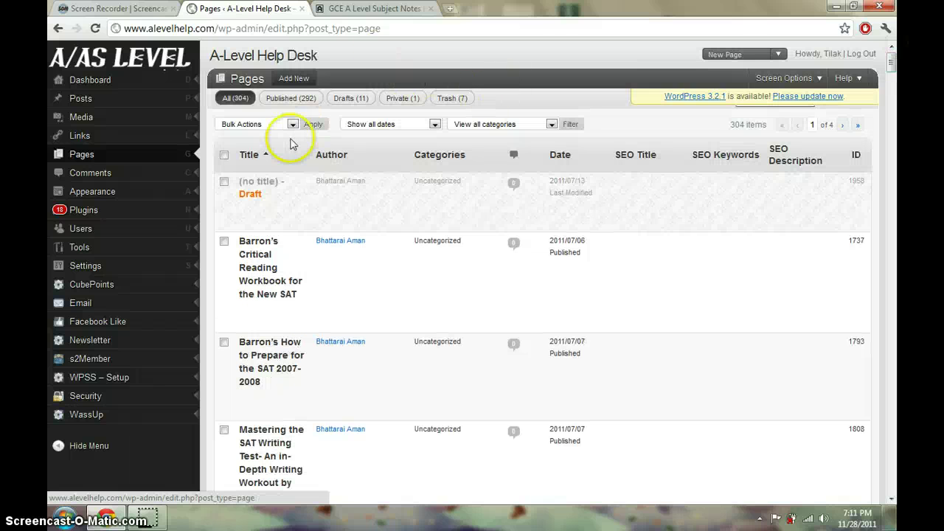
Open a blank new page and compare the options available for pages with those for posts.
mouse_move(121, 154)
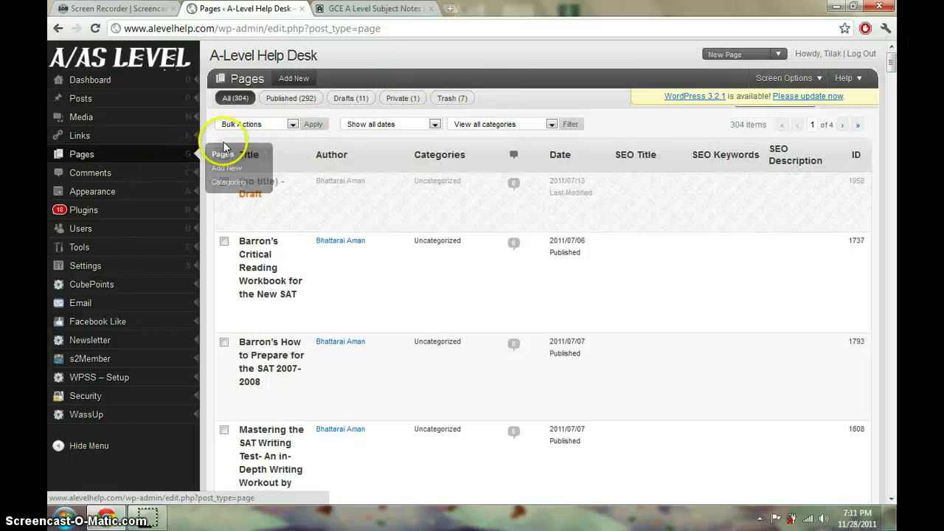
left_click(224, 170)
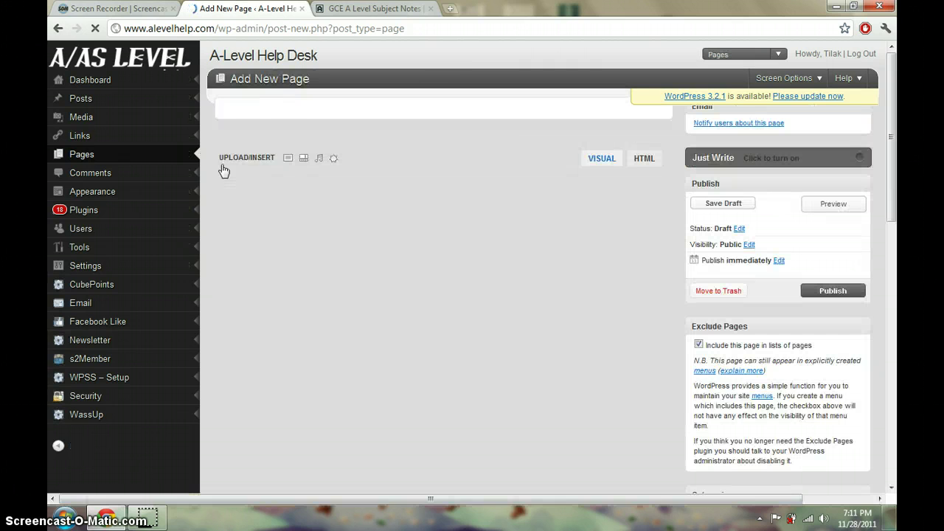
left_click(268, 111)
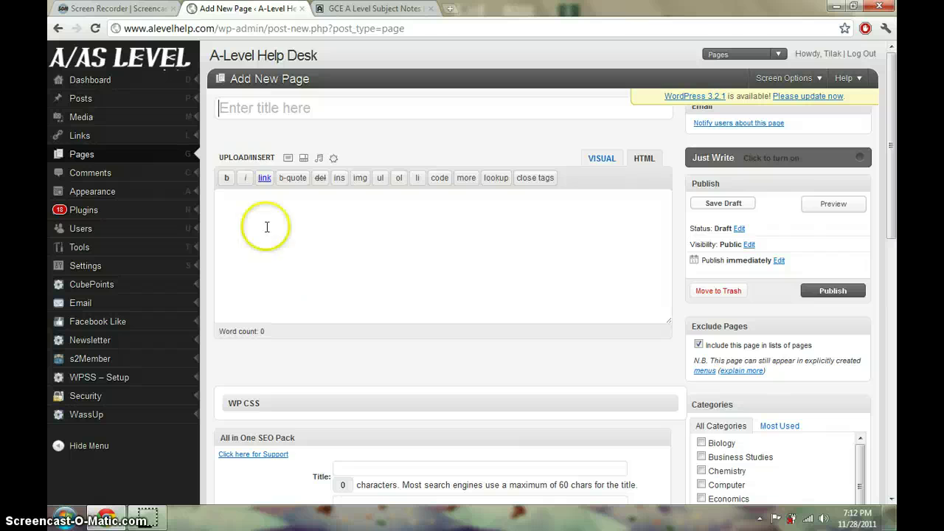
mouse_move(171, 153)
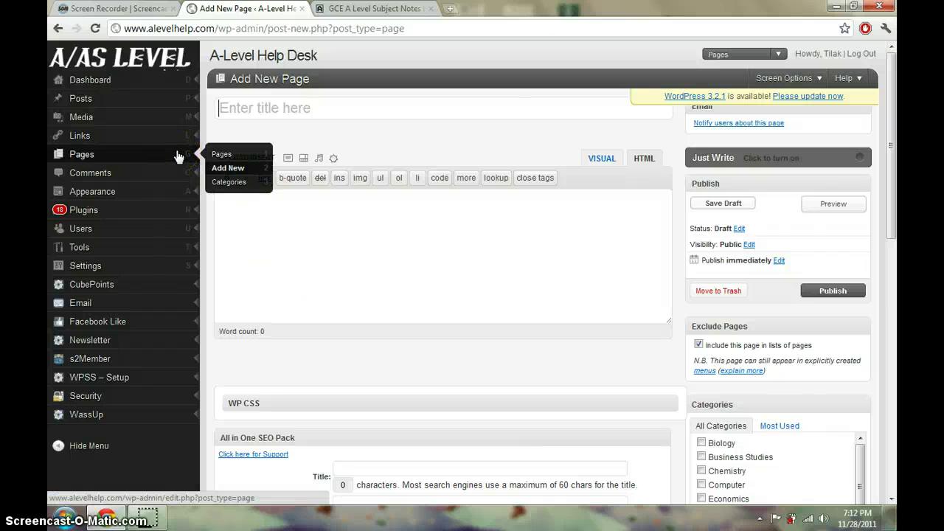
mouse_move(187, 107)
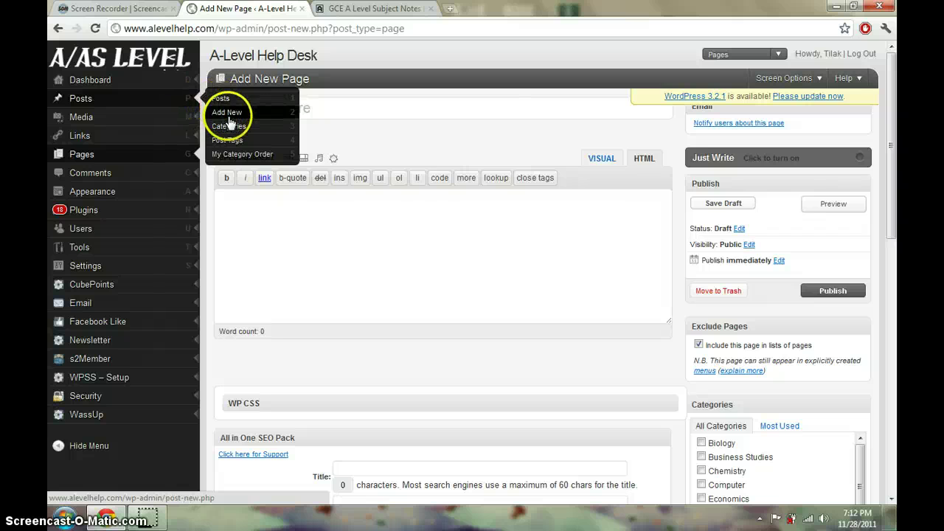
mouse_move(162, 185)
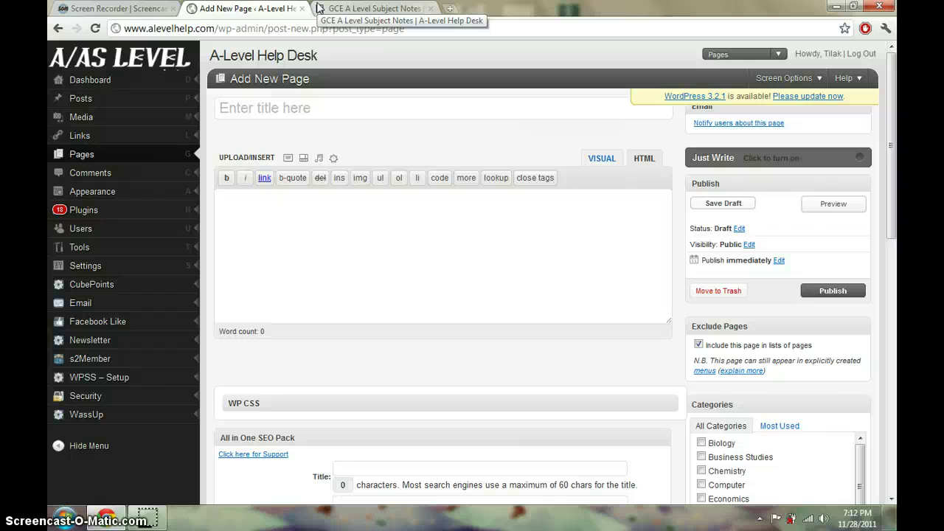
Open the list of posts and view the Germany post in the editor.
left_click(137, 106)
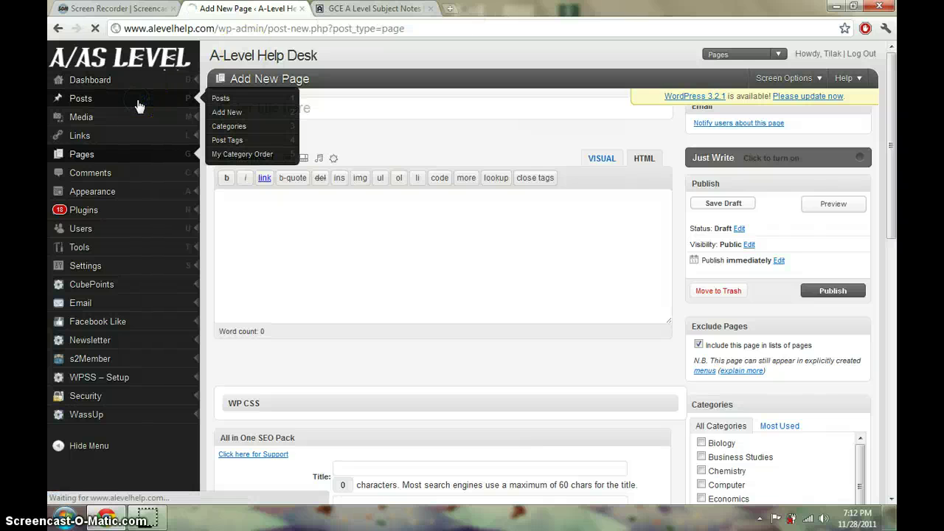
left_click(233, 103)
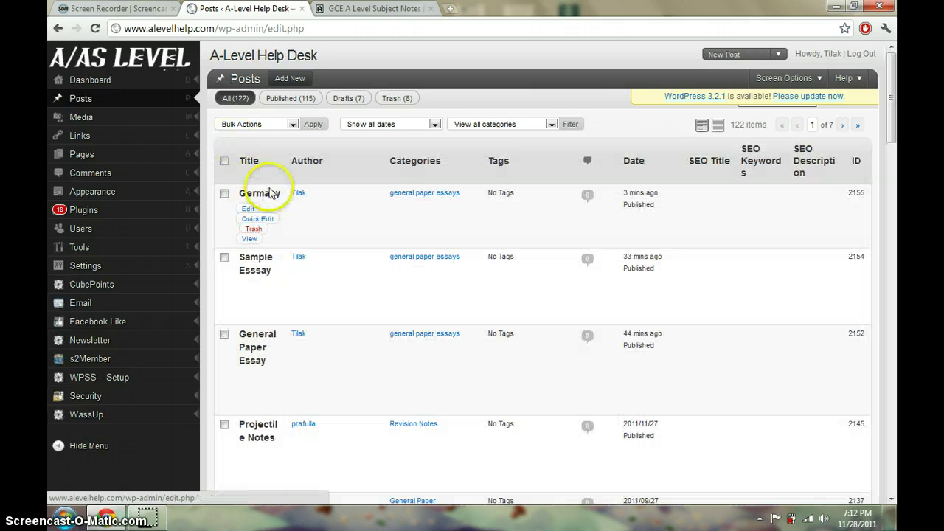
left_click(270, 196)
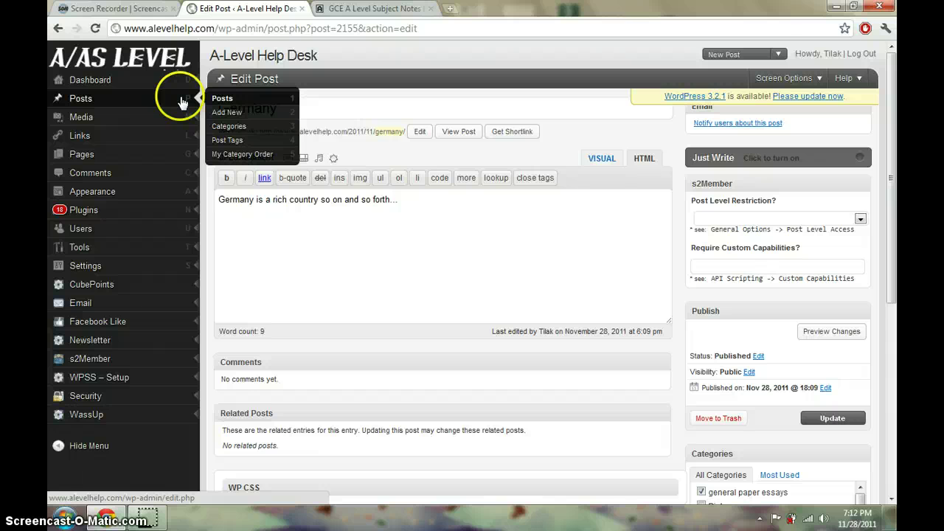
Return to the list of posts and move the Germany post to the trash.
left_click(182, 101)
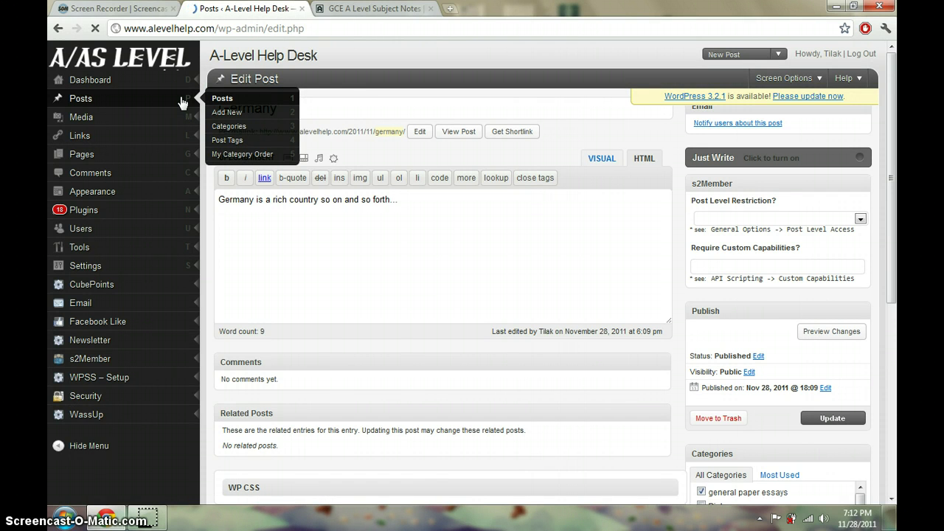
mouse_move(251, 213)
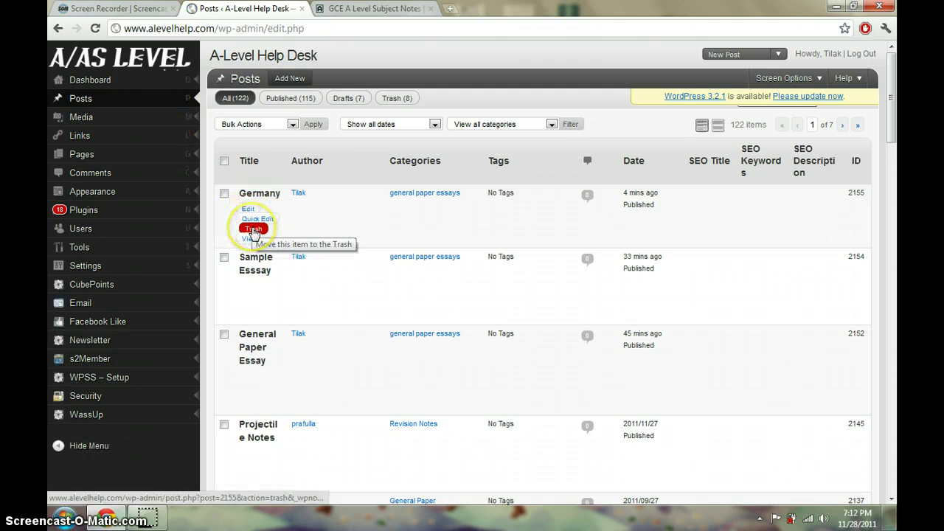
left_click(253, 230)
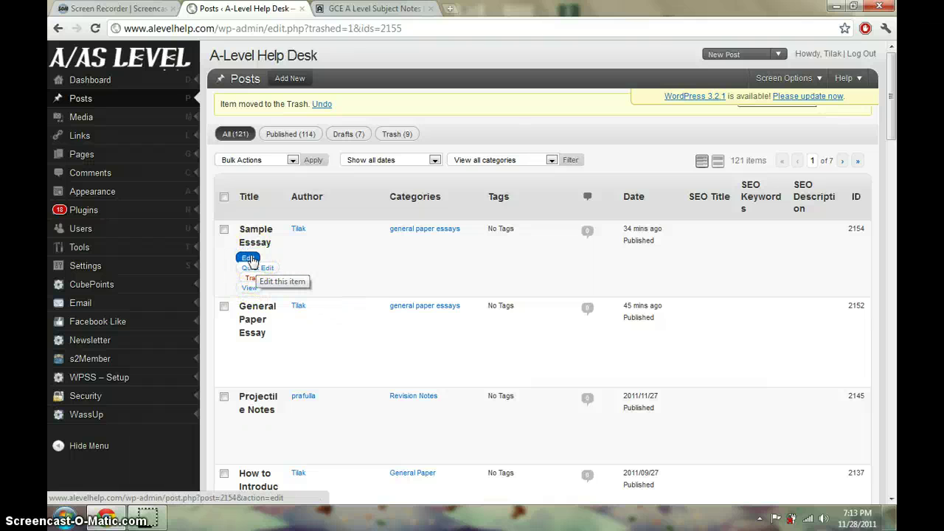
View the Sample Esssay post in the full editor, go back to the post list and open its Quick Edit form.
left_click(250, 259)
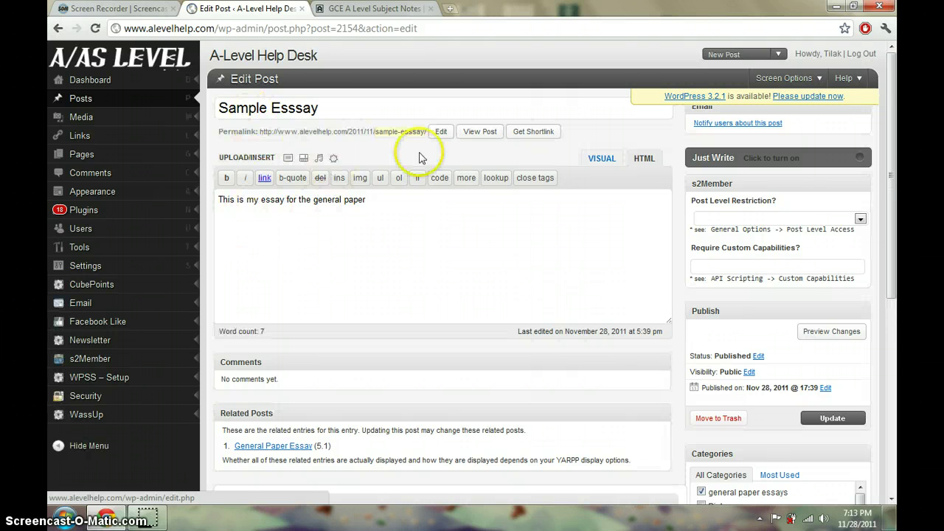
left_click(304, 218)
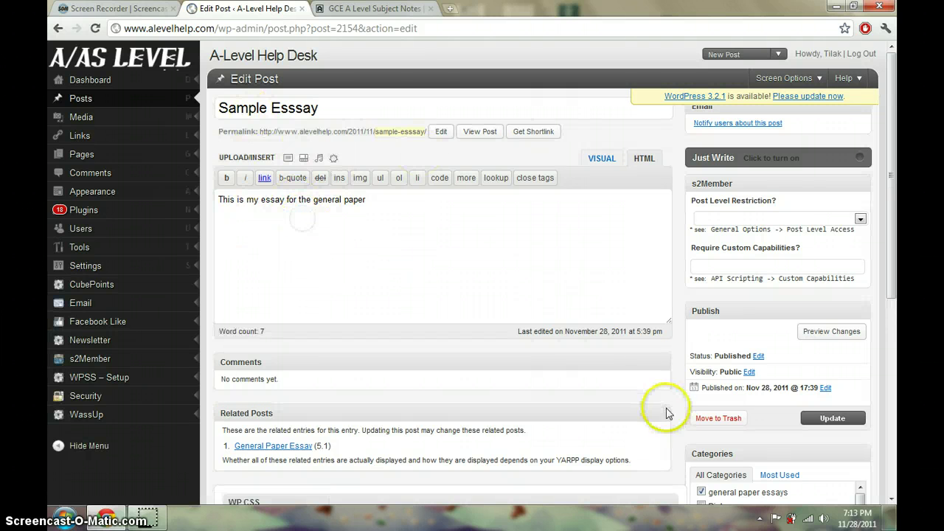
left_click(62, 30)
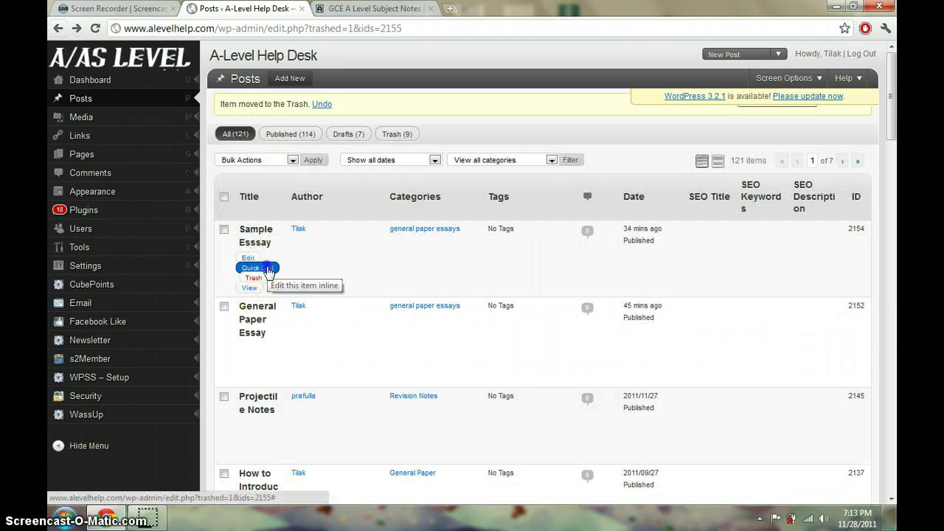
left_click(260, 268)
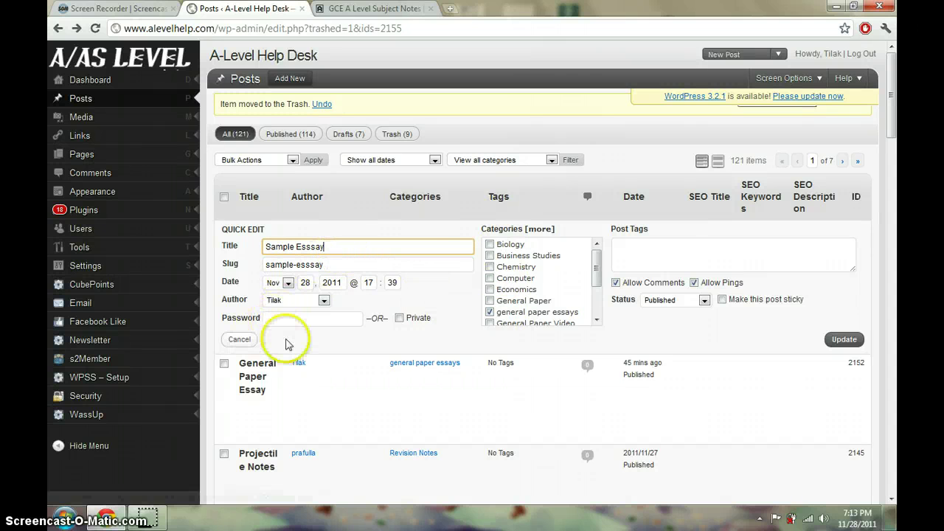
Move the General Paper Essay and Sample Esssay posts to the trash.
left_click(263, 427)
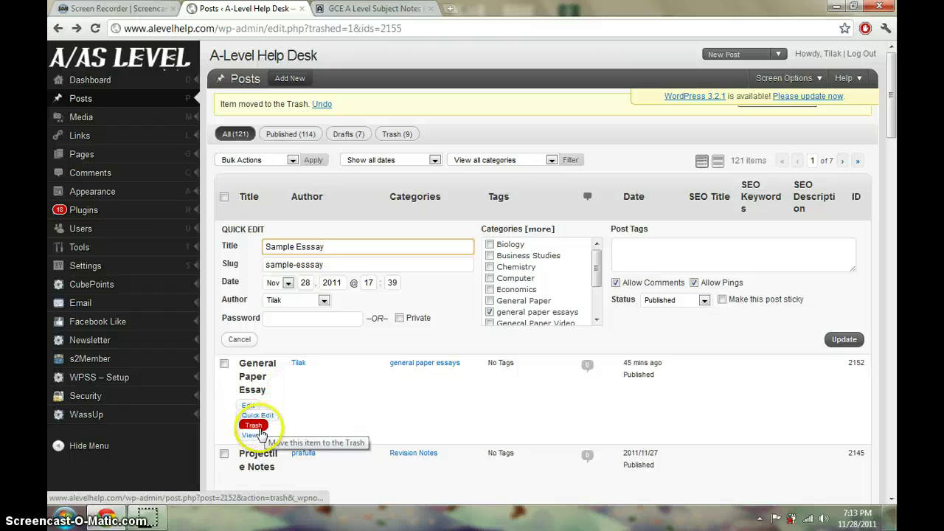
left_click(261, 431)
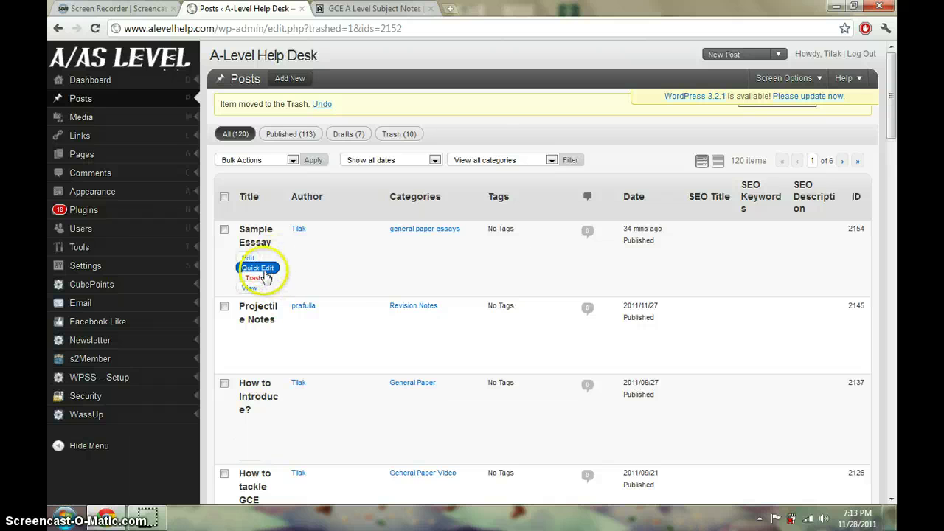
left_click(255, 278)
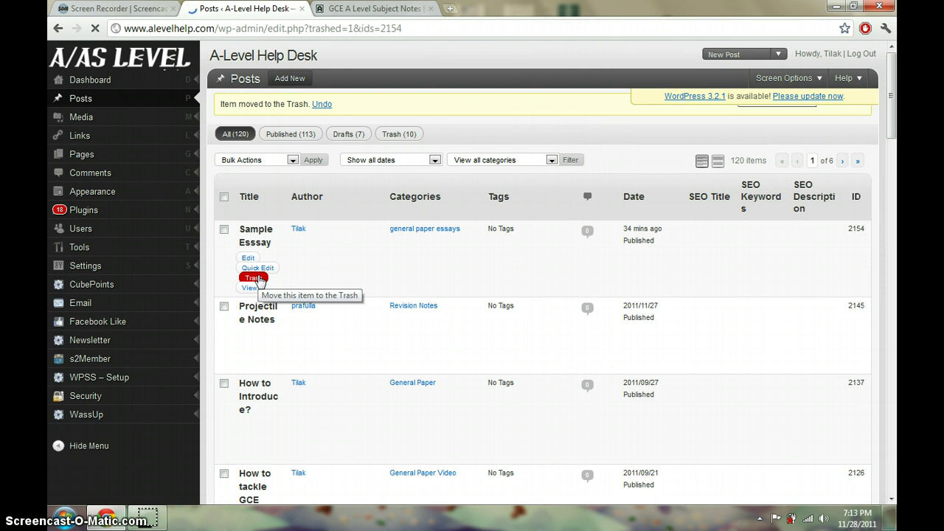
left_click(258, 279)
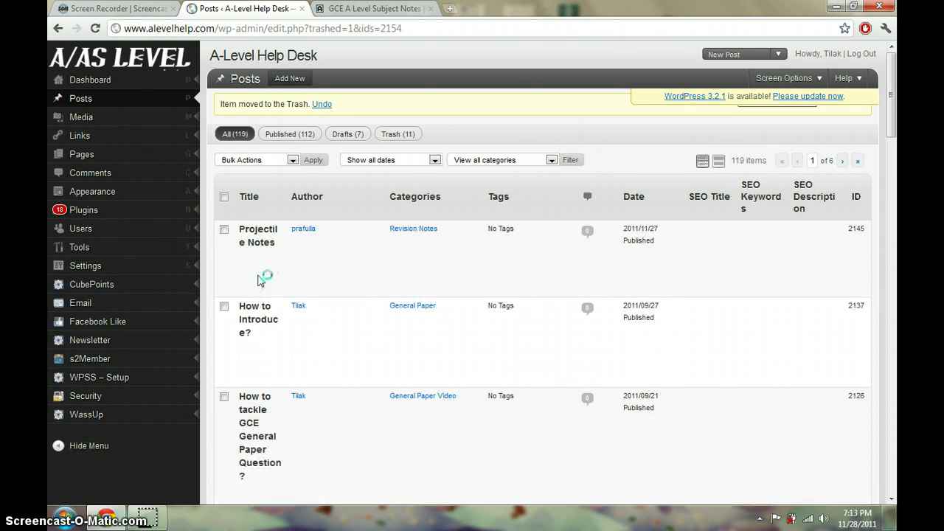